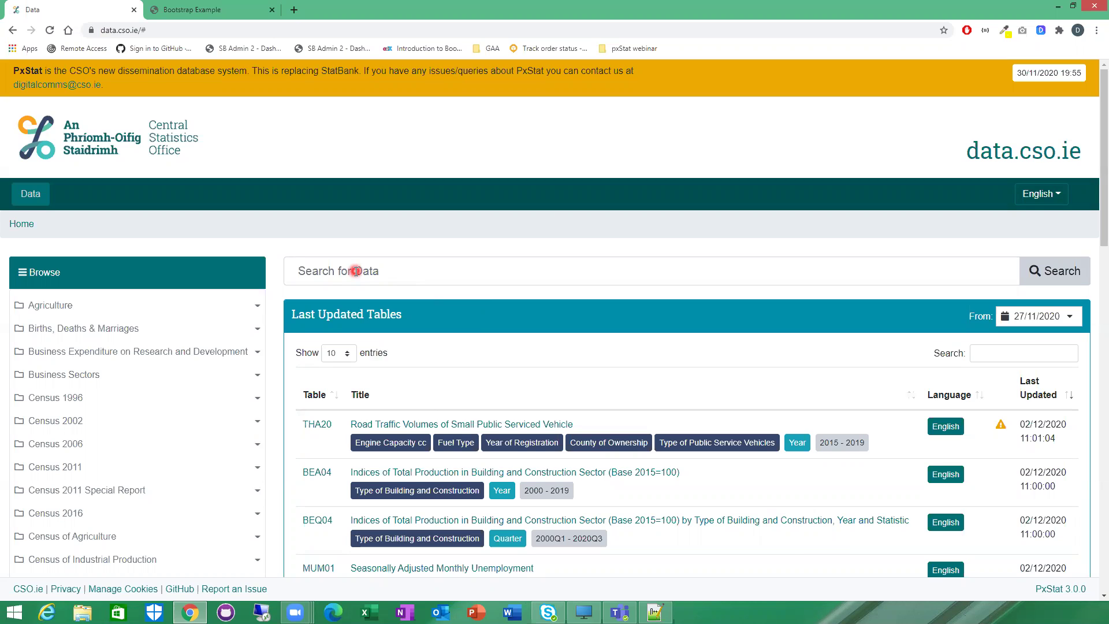
Step: Search the PxStat data portal for 'n1913'
click(390, 272)
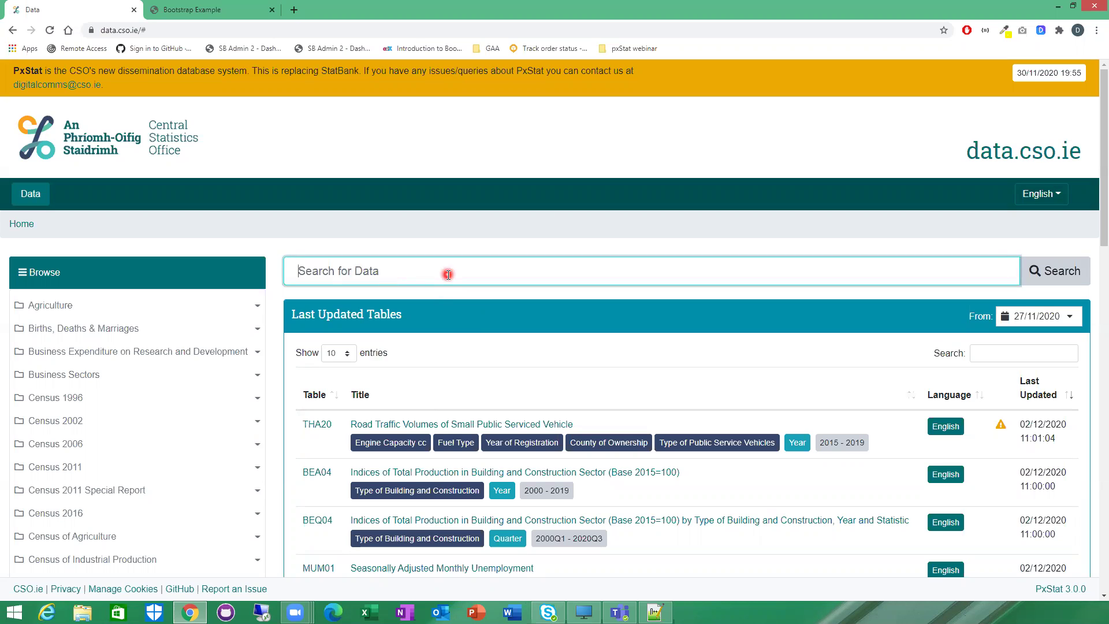
text(n1913)
key(Return)
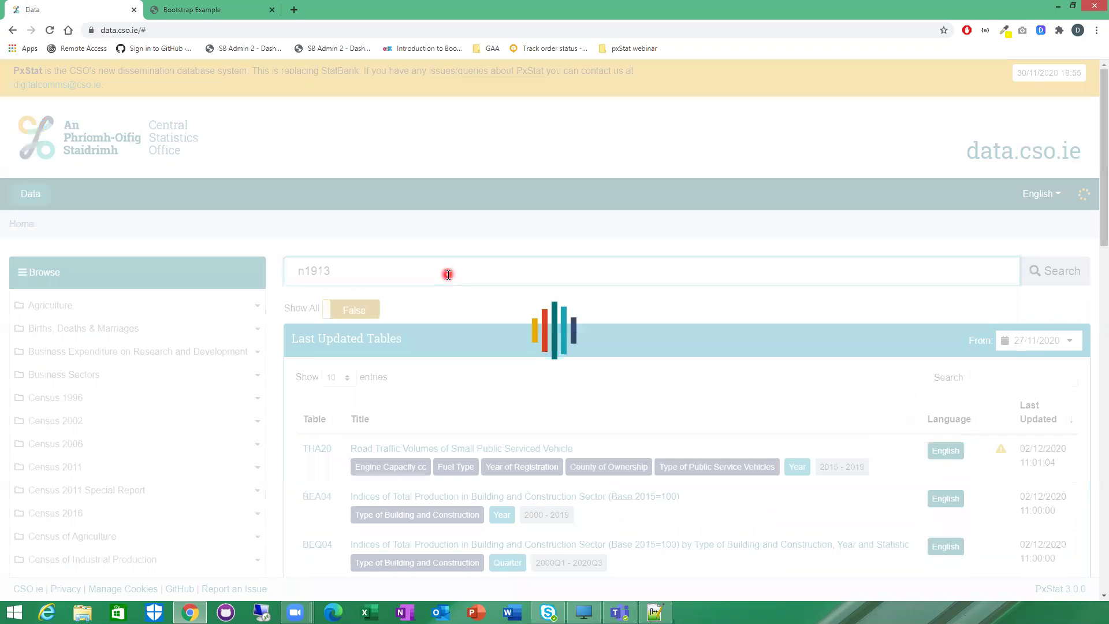
Step: Open table N1913 (T13 Consumption of Personal Income) and switch to its Chart tab
click(381, 321)
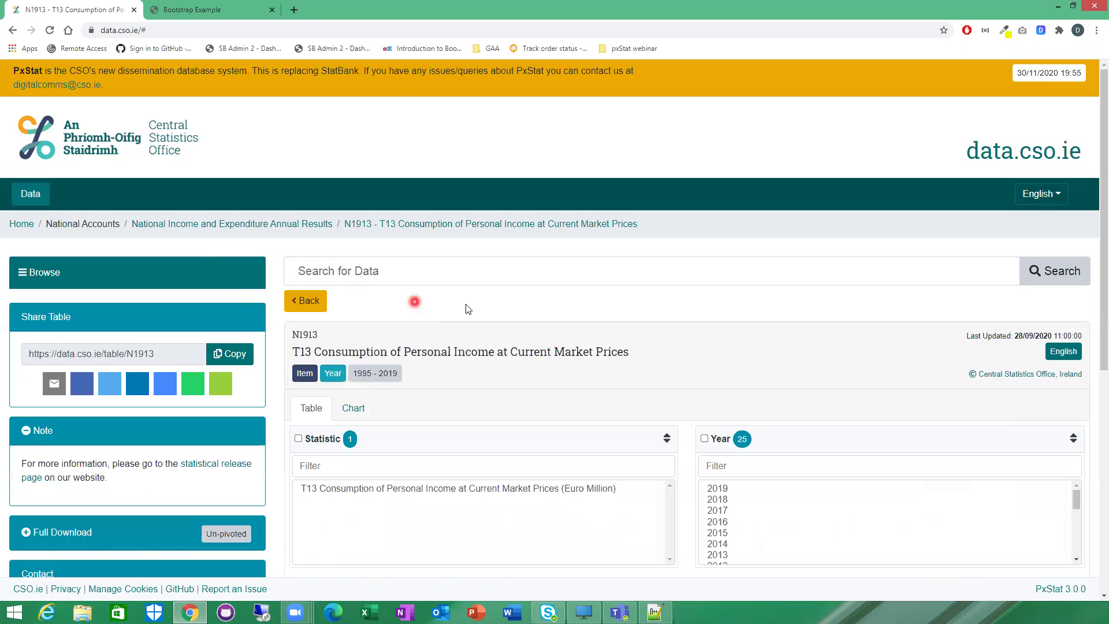
scroll(465, 323, down, 3)
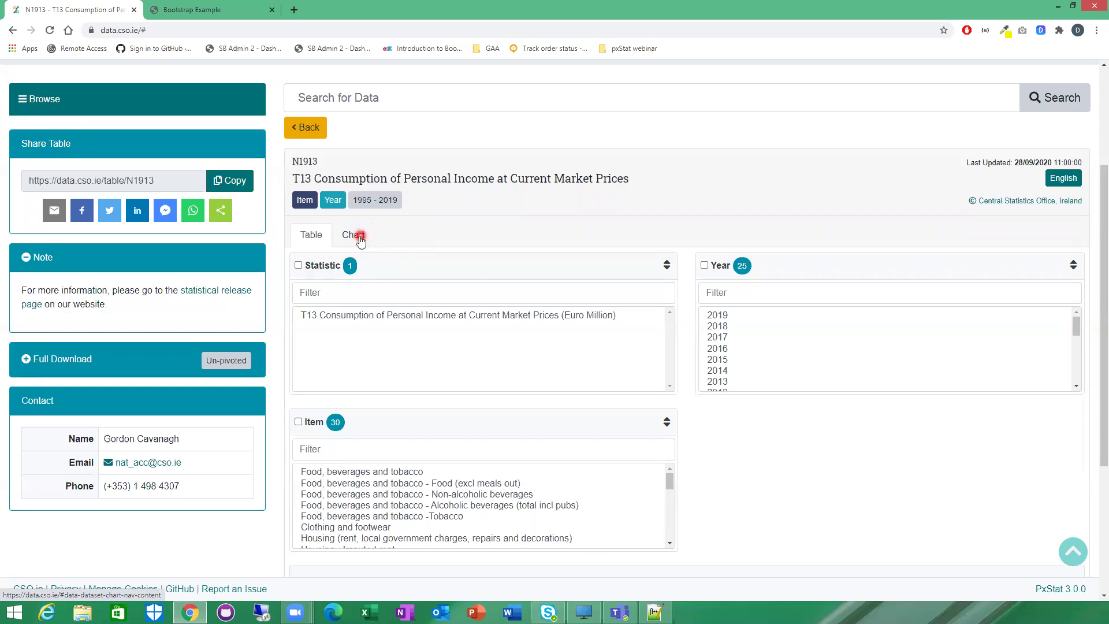
click(474, 247)
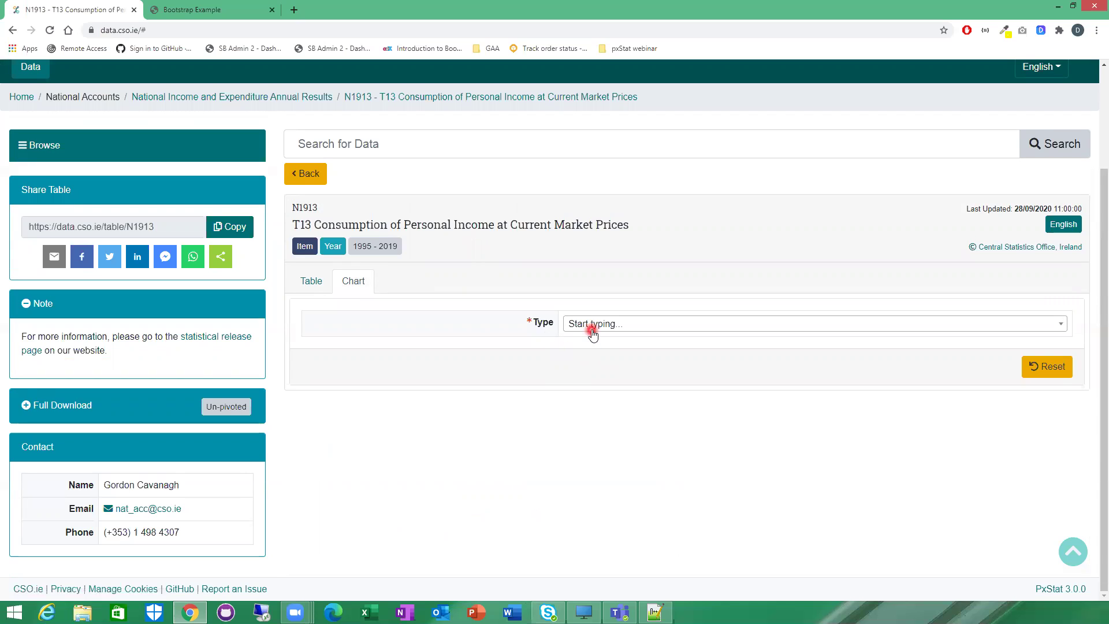
Step: Set the chart type to Line
click(632, 325)
click(598, 366)
scroll(593, 364, down, 5)
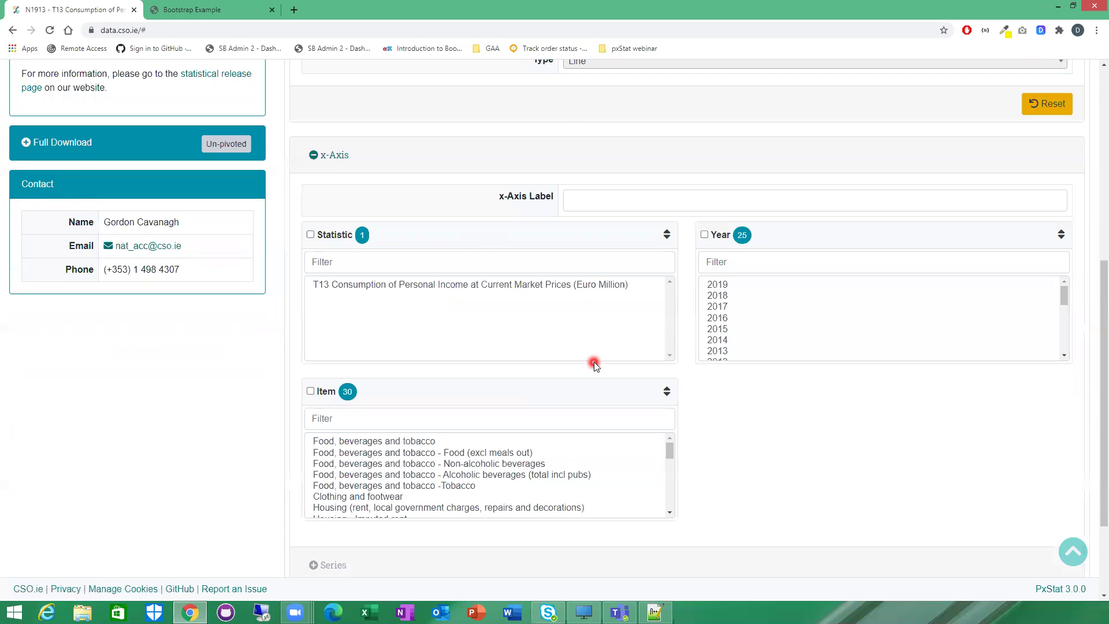
scroll(594, 362, down, 2)
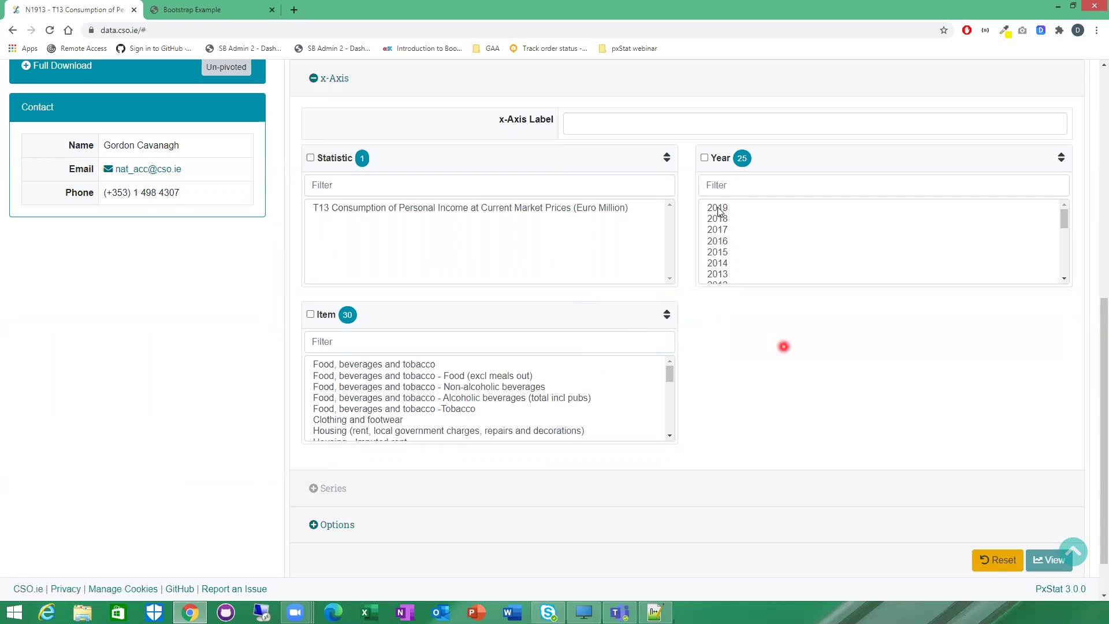
Step: Put all years on the x-axis and label the x-axis 'Year'
click(705, 159)
scroll(779, 344, up, 2)
scroll(778, 343, up, 2)
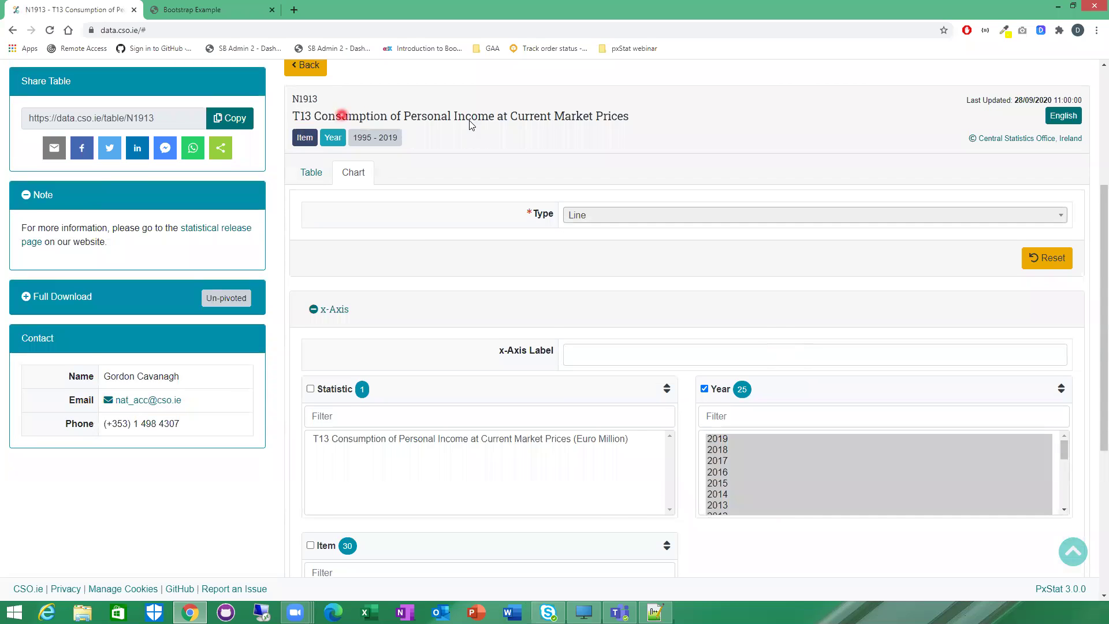
scroll(743, 403, down, 1)
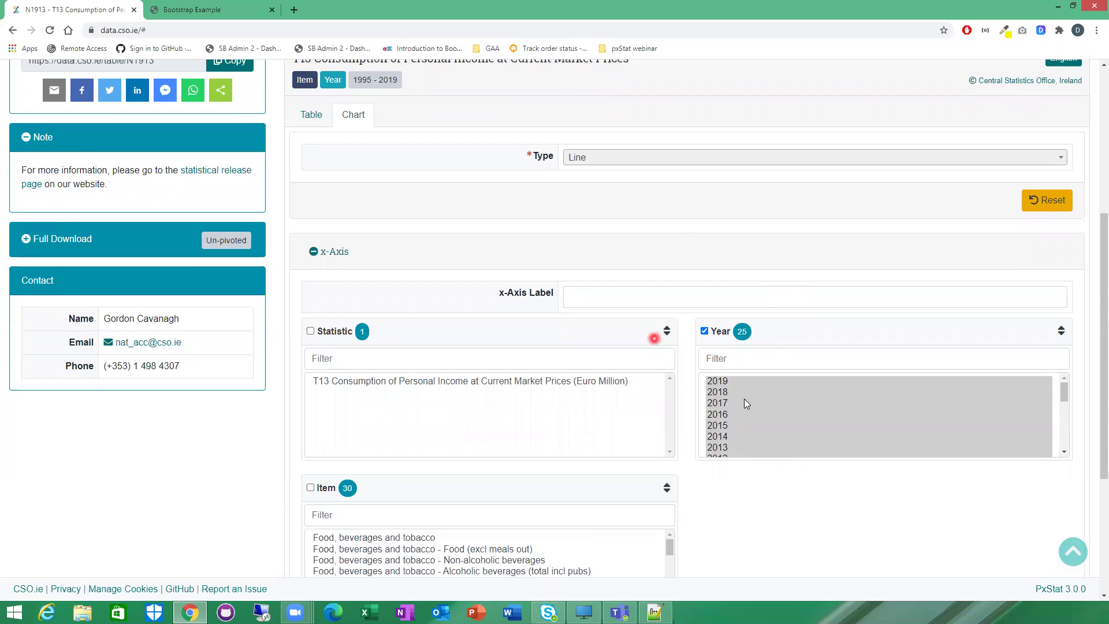
click(607, 312)
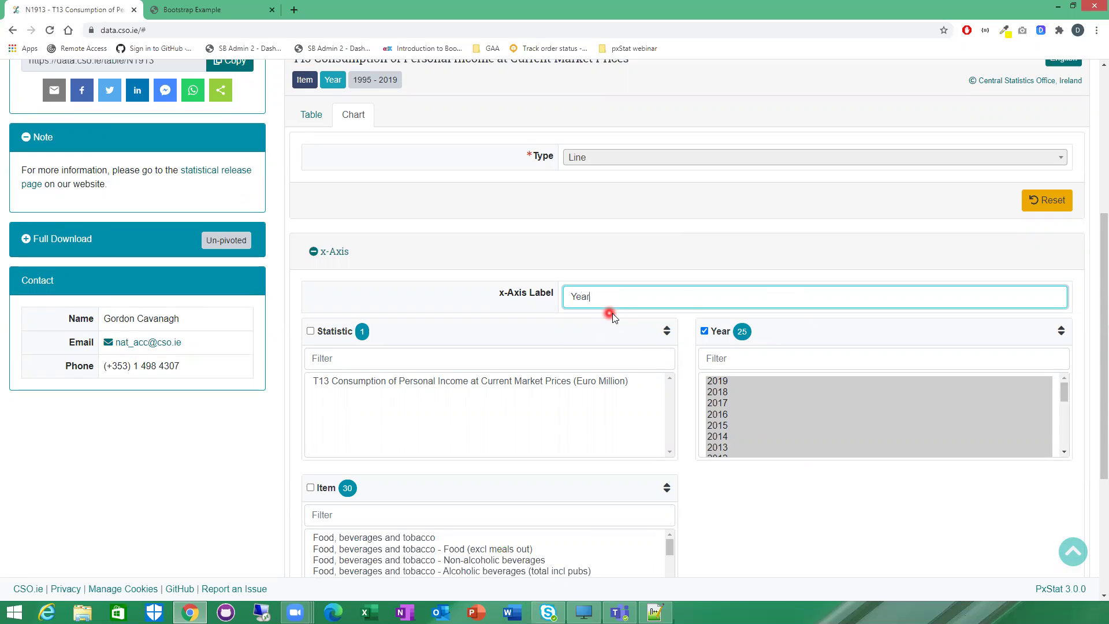
scroll(693, 304, down, 2)
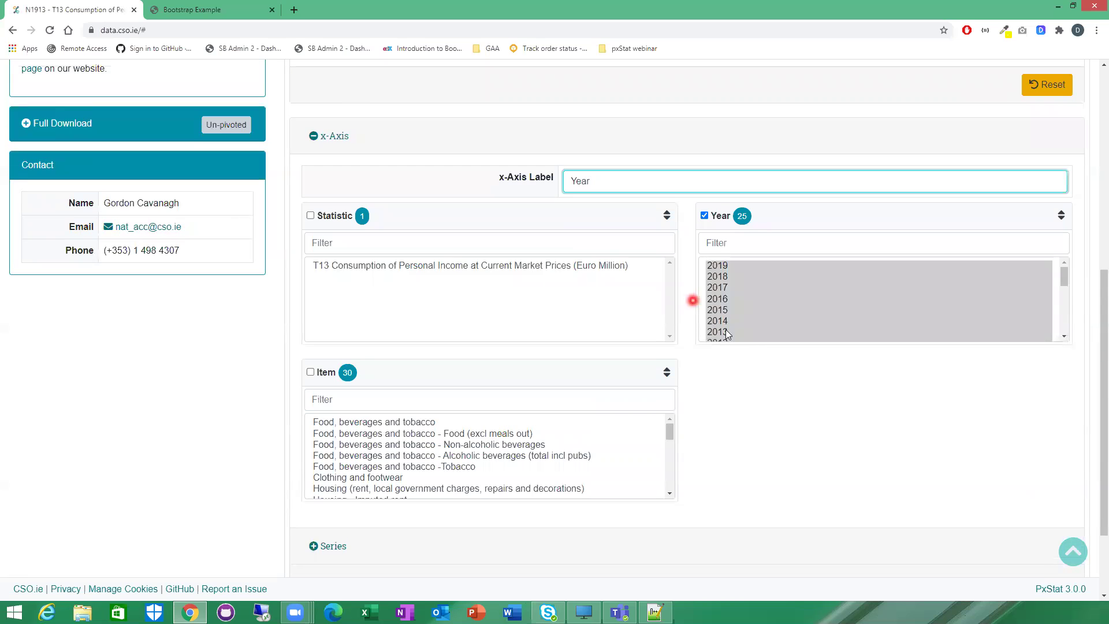
scroll(750, 346, down, 3)
scroll(861, 308, down, 2)
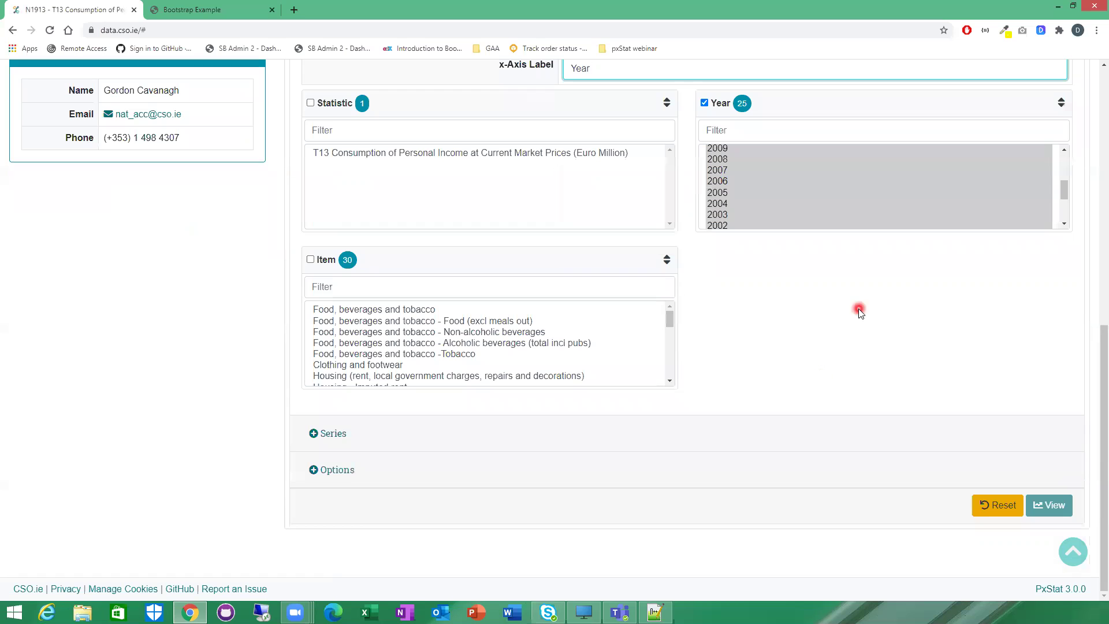
Step: Make series 1 plot Food, beverages and tobacco, named 'Food, beverages and tobacco'
click(317, 434)
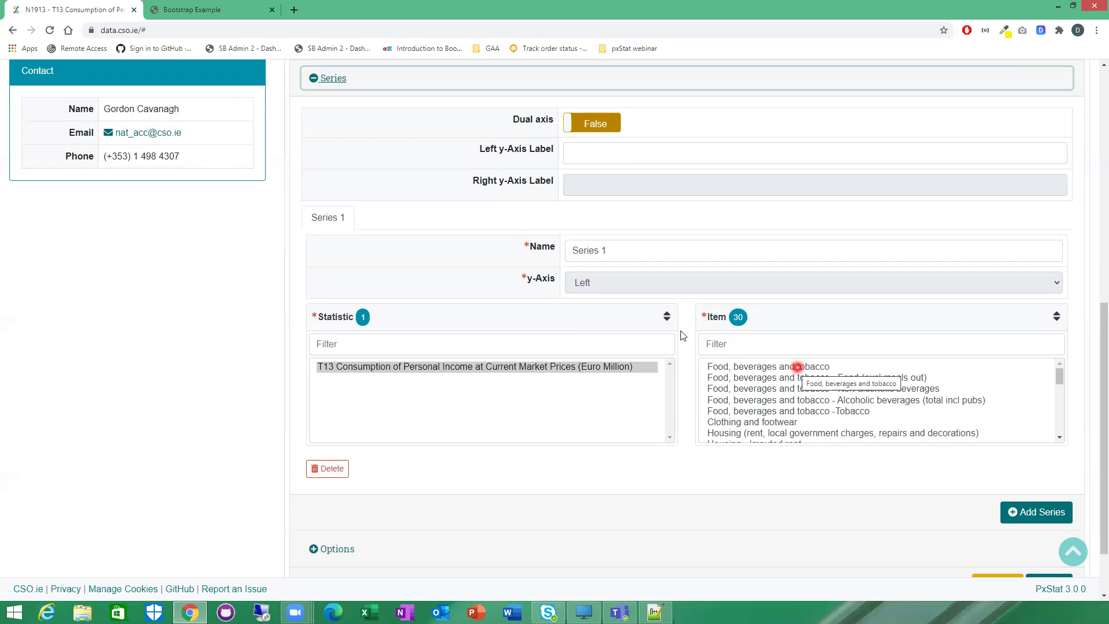
click(797, 369)
drag(621, 248, 550, 252)
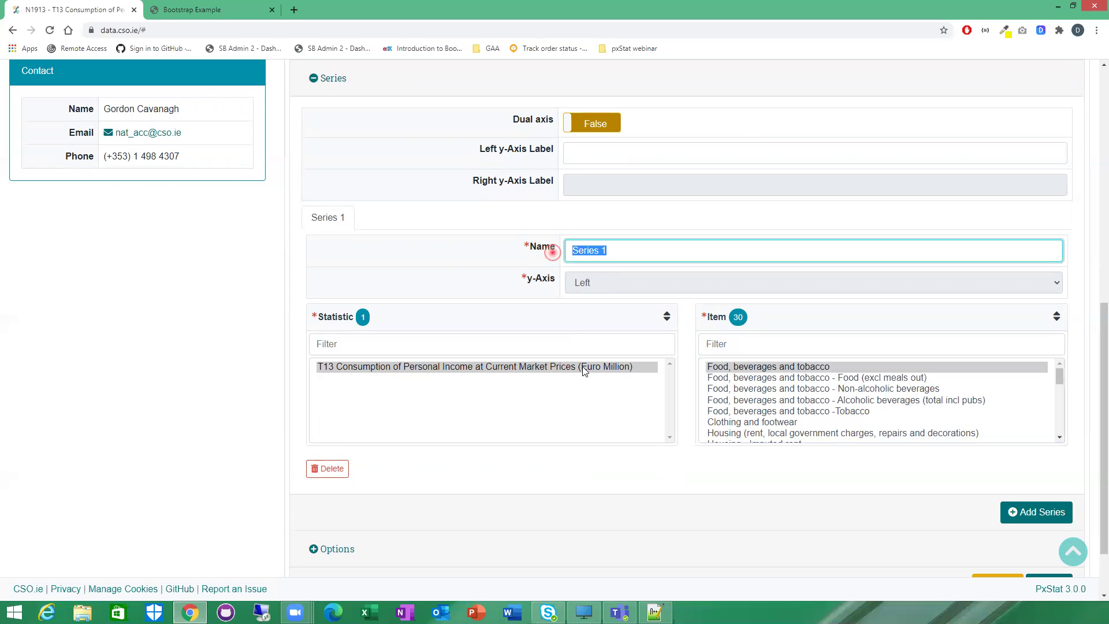
text(Food, beverage)
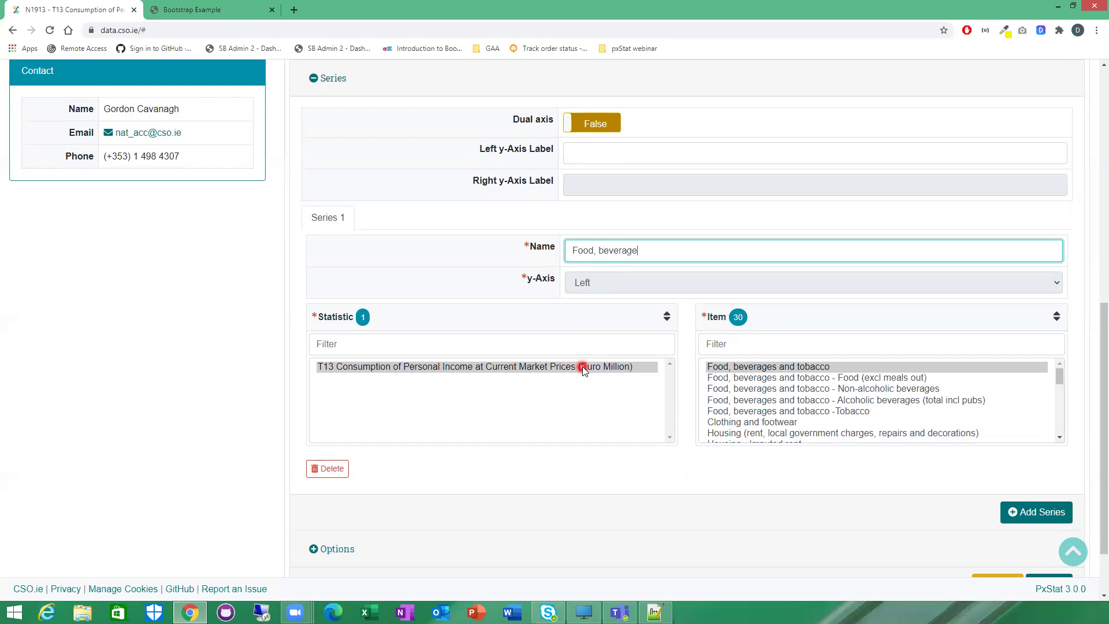
text(s and tobacco)
Step: Add a series 2 named 'Housing' plotting Housing (rent, local government charges, repairs and decorations)
click(1034, 514)
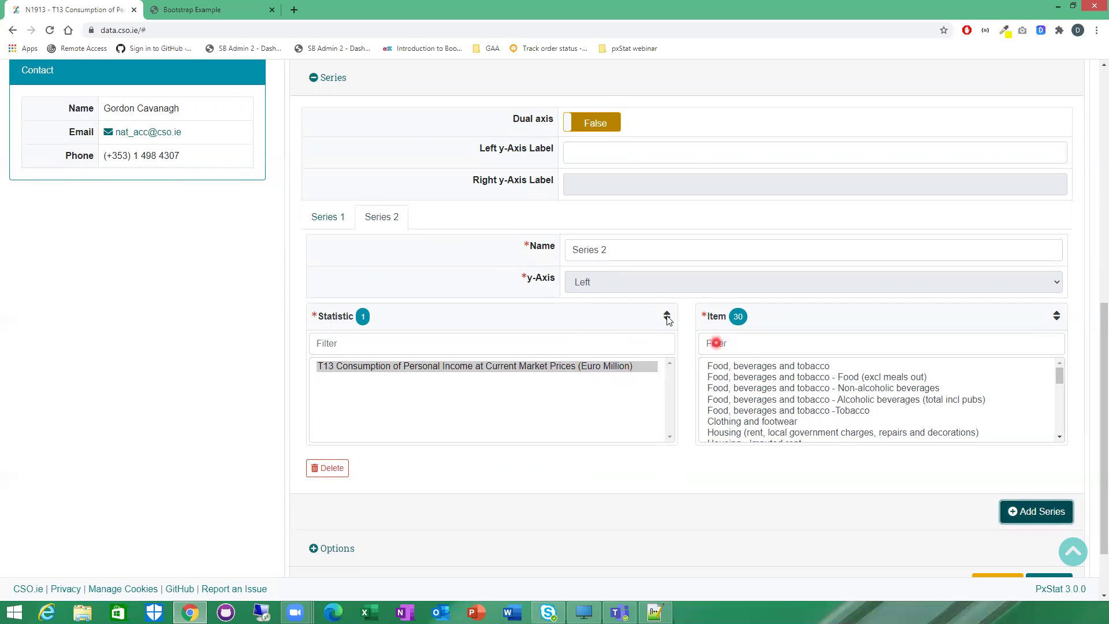
click(552, 246)
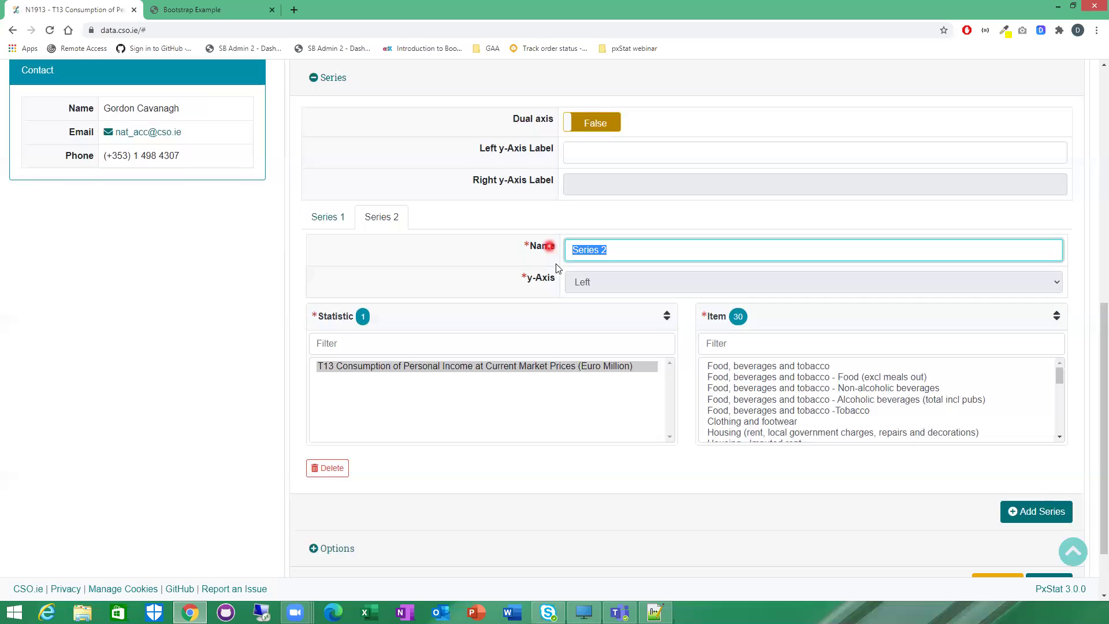
text(Housing)
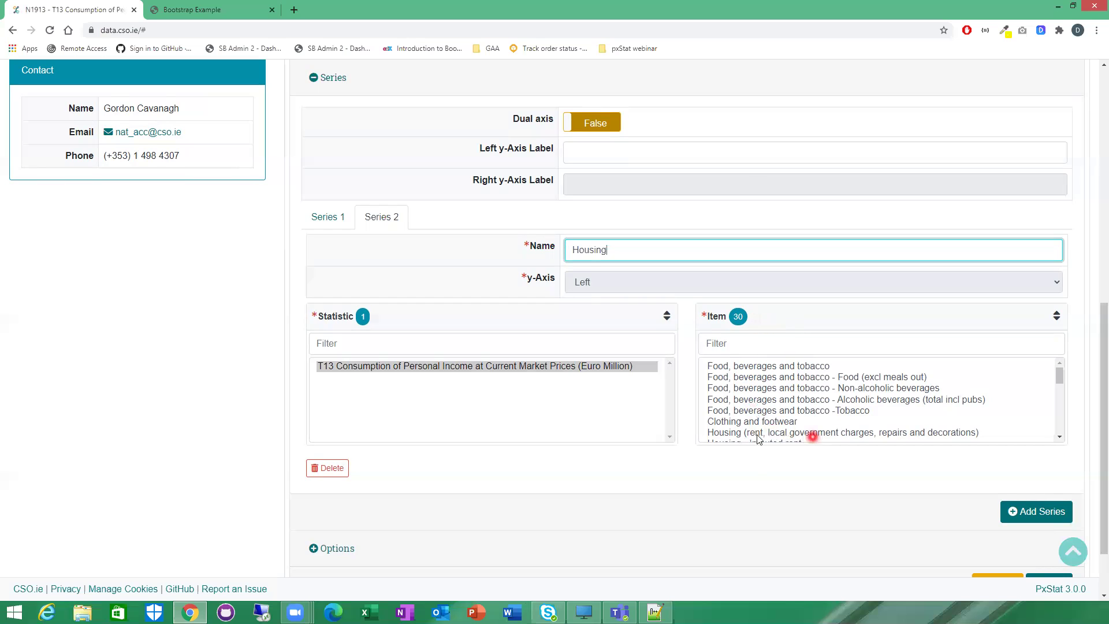
click(882, 434)
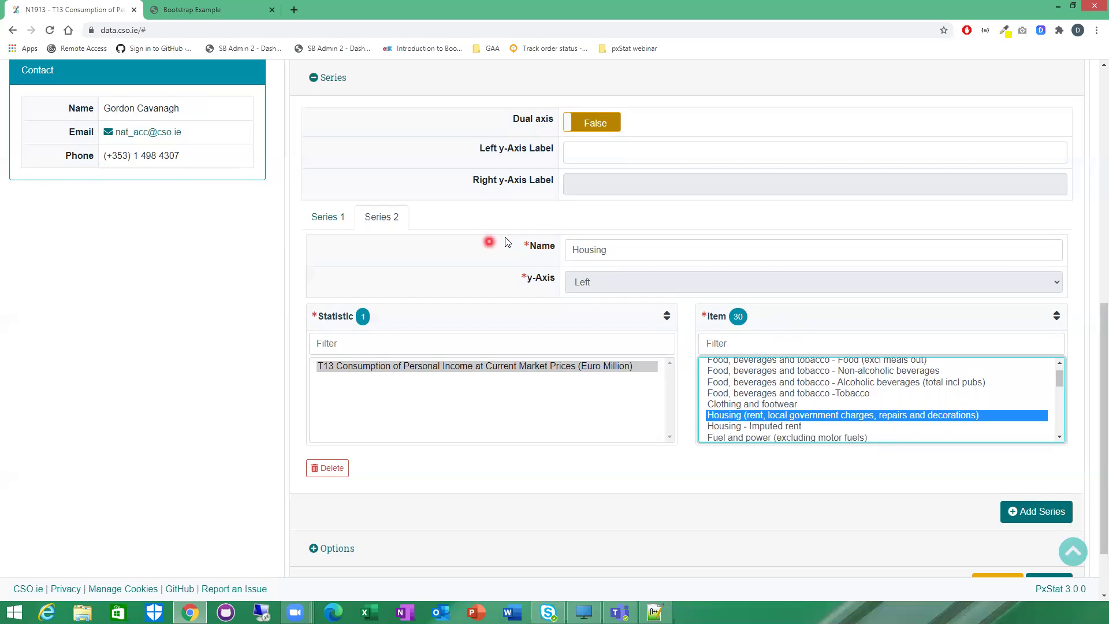
scroll(430, 290, up, 2)
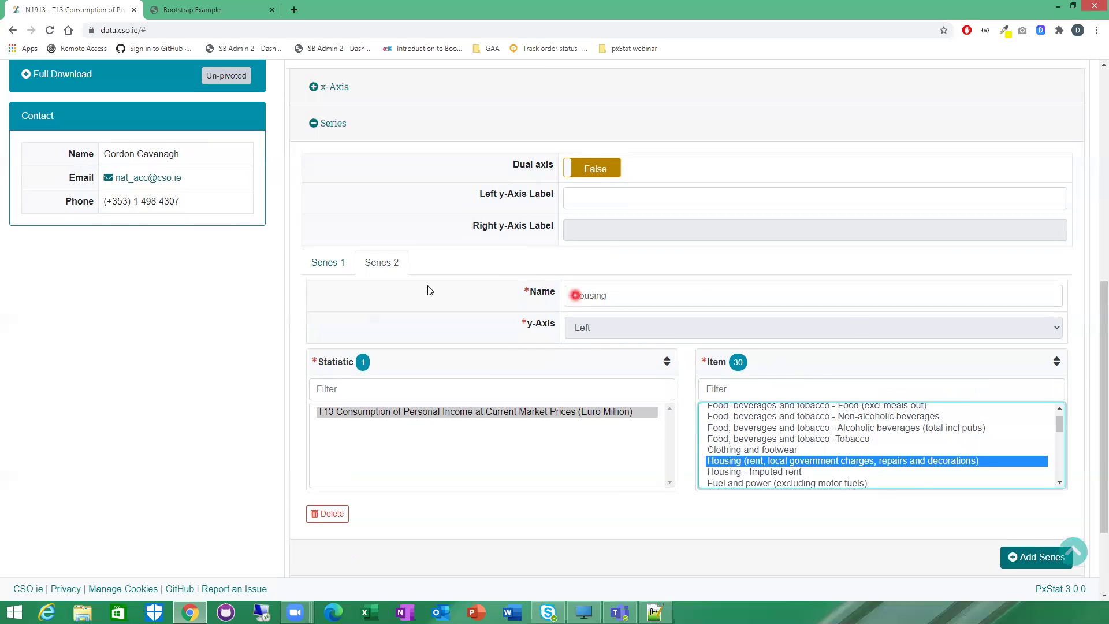
click(344, 156)
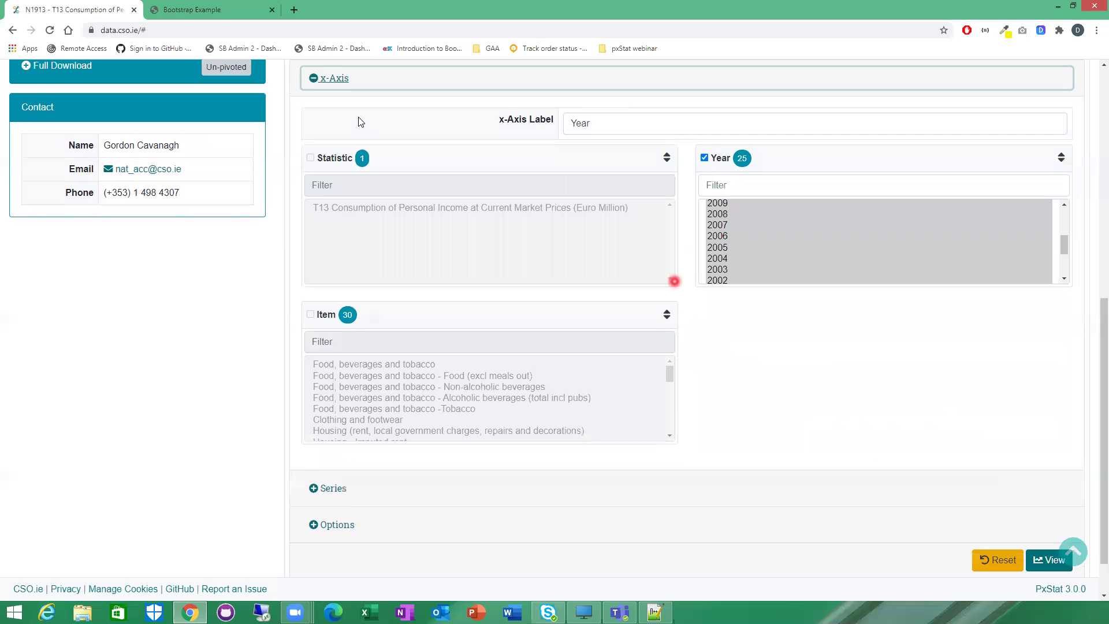
click(313, 78)
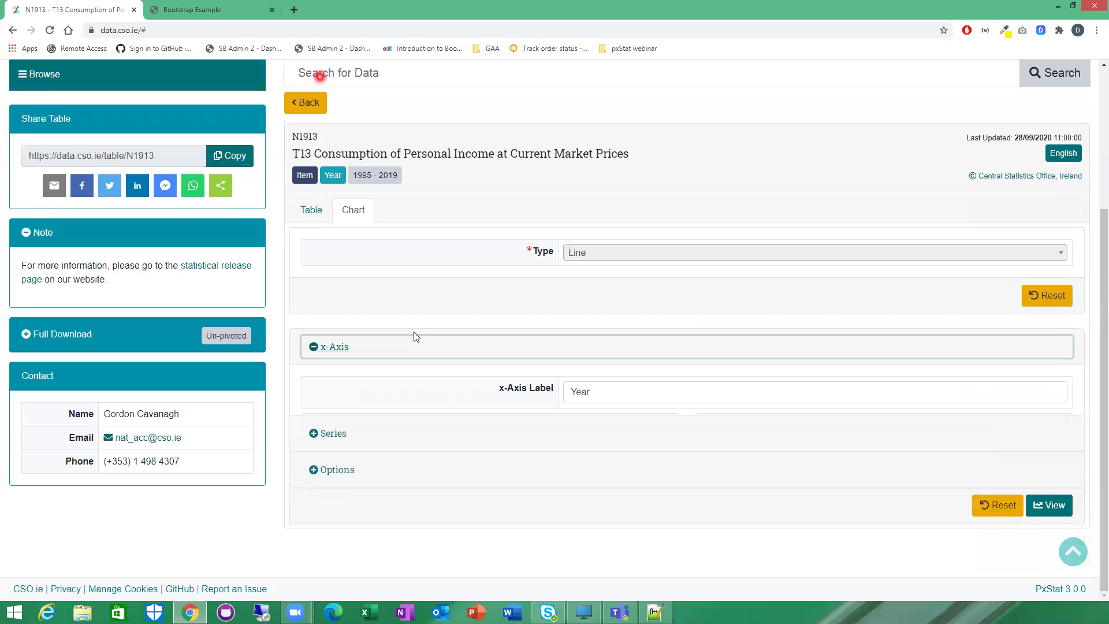
click(333, 435)
click(325, 217)
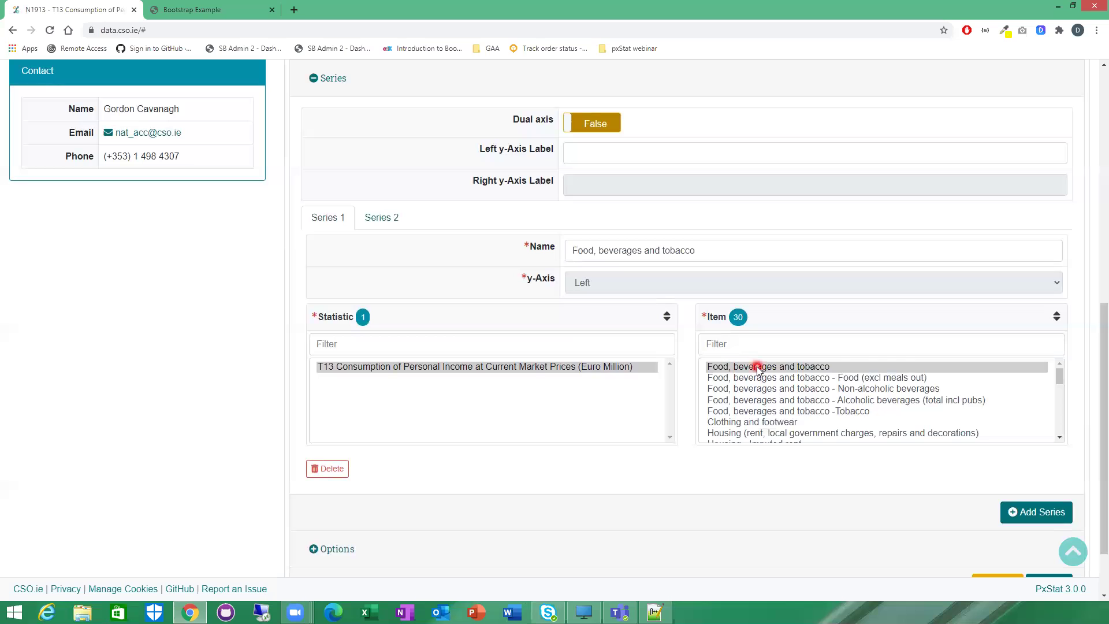
click(721, 367)
click(383, 221)
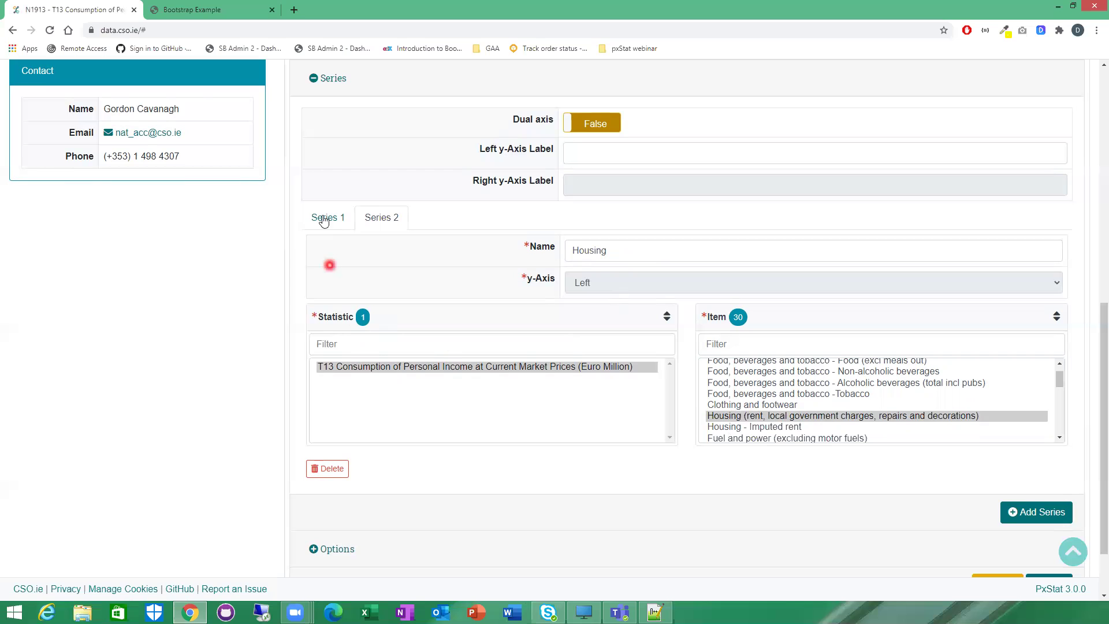
scroll(618, 332, down, 2)
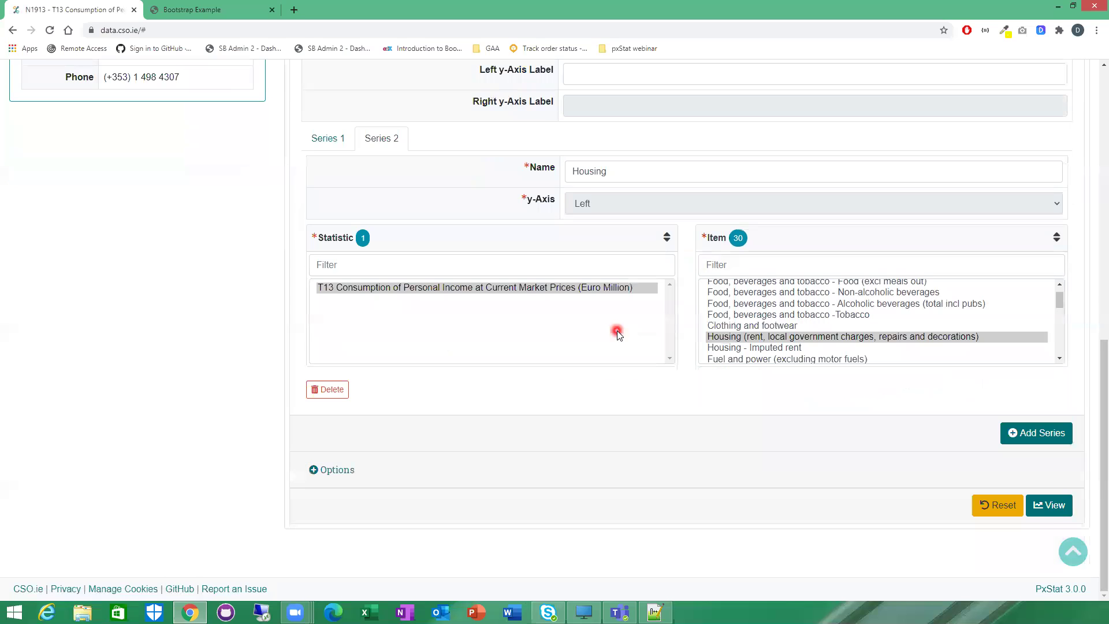
Step: Render the Food and Housing line chart covering 1995 to 2019
click(1054, 505)
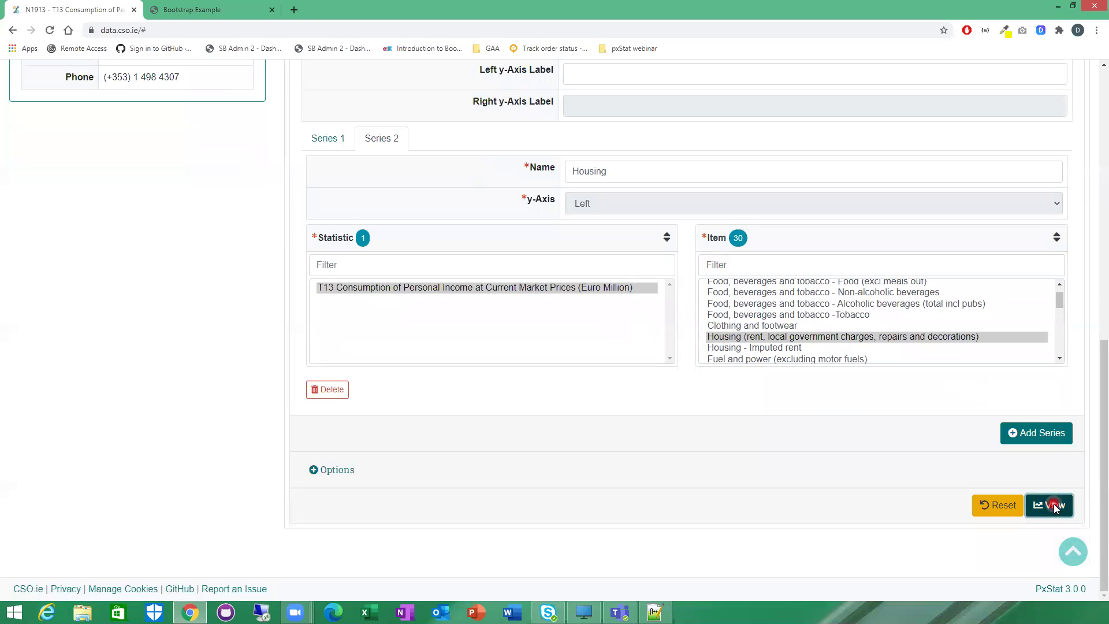
click(589, 354)
scroll(635, 347, down, 10)
scroll(673, 335, up, 5)
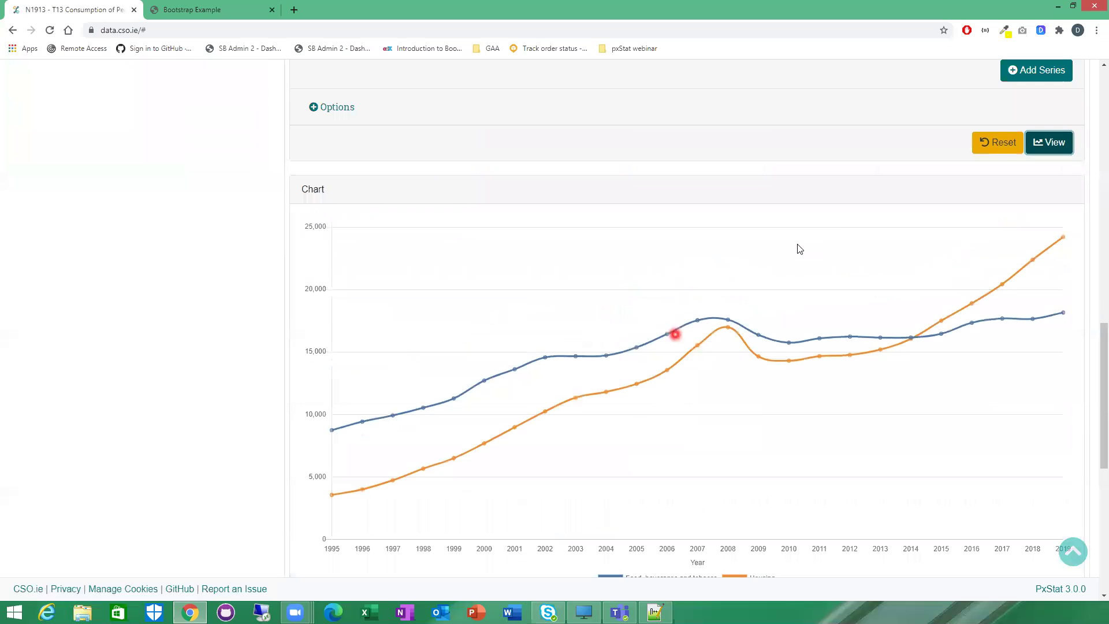
scroll(514, 283, down, 1)
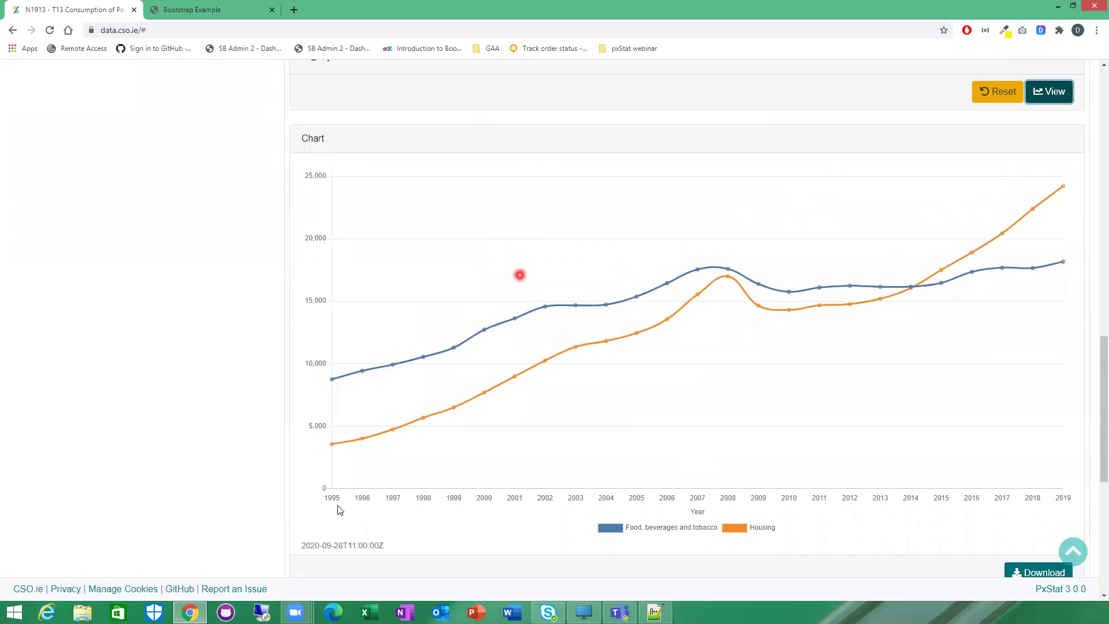
scroll(341, 510, down, 1)
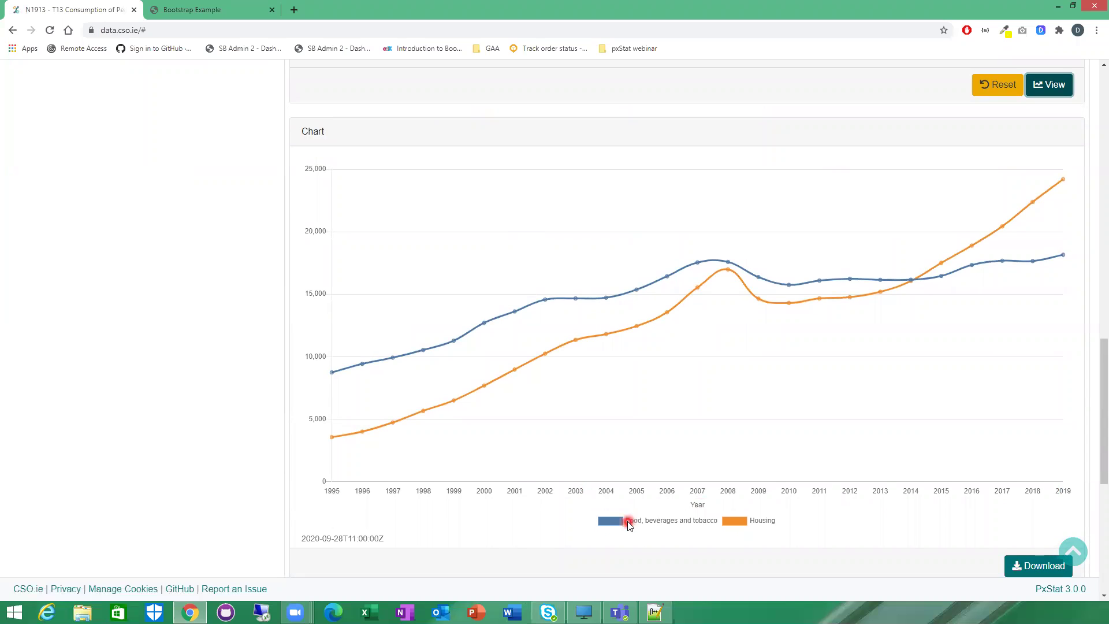
Step: Toggle the Housing and Food legend entries off and back on
click(762, 521)
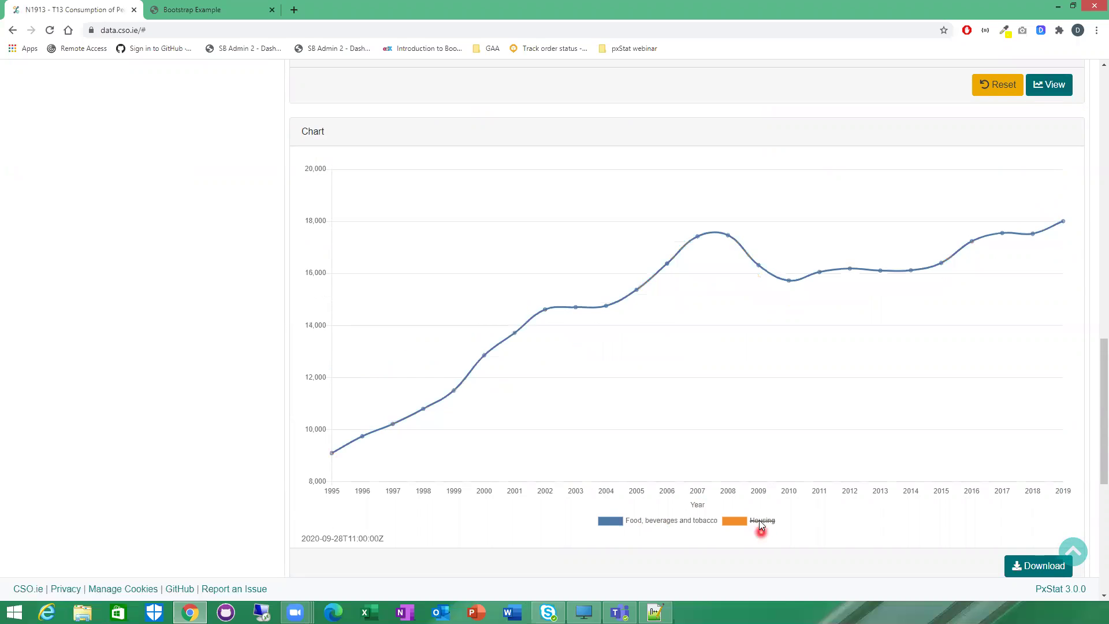
click(763, 521)
click(667, 521)
click(662, 521)
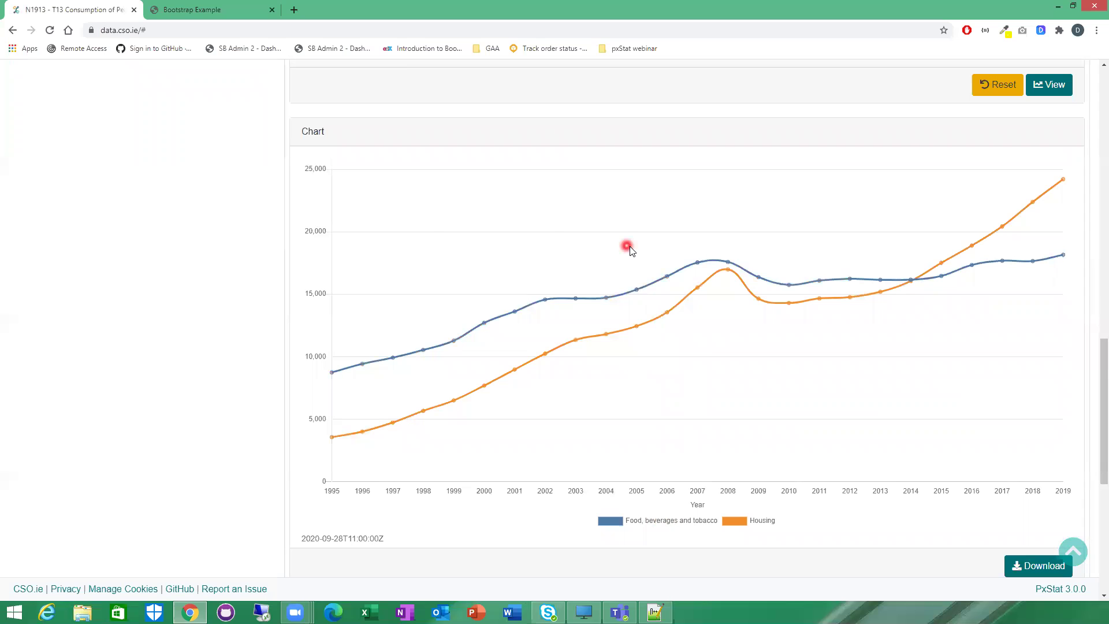
scroll(758, 330, down, 2)
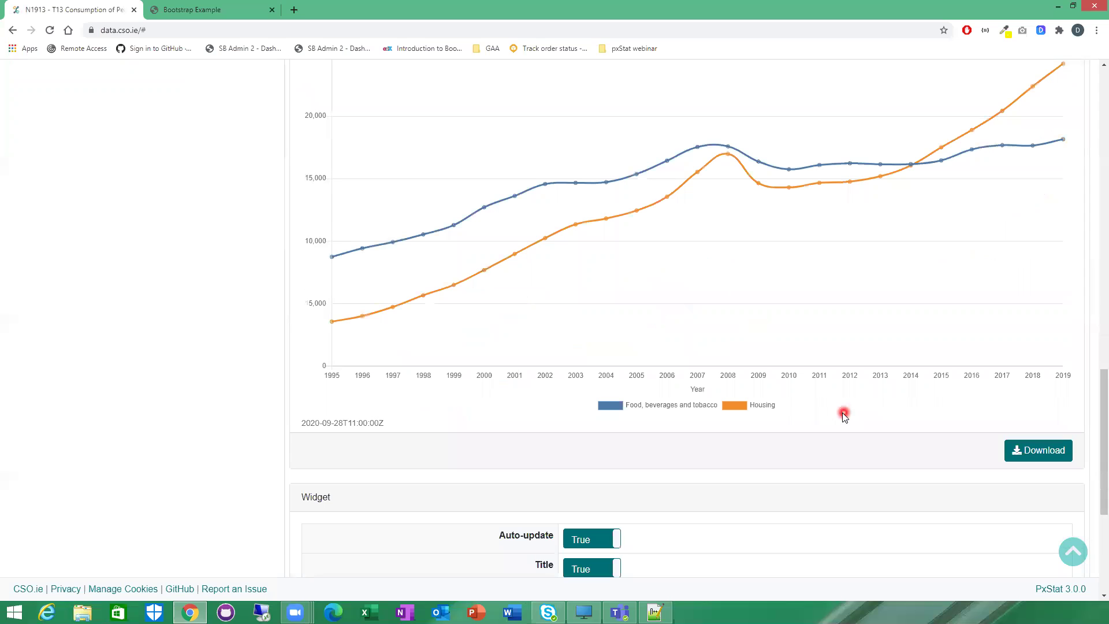
Step: Download the line chart as the t13_consumption PNG image
click(1040, 451)
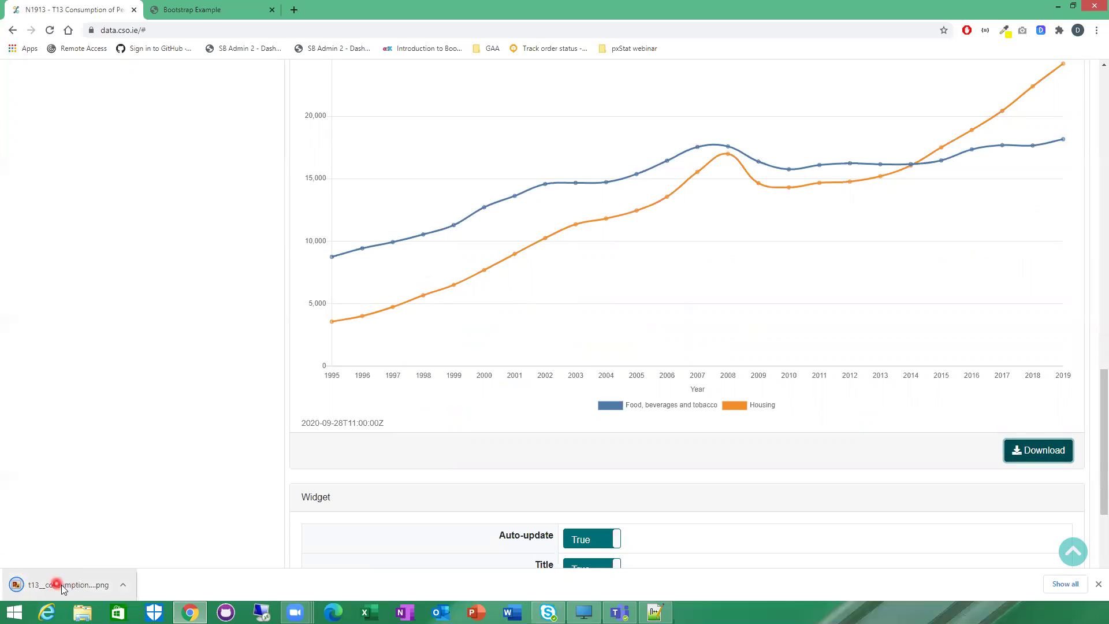
scroll(294, 276, up, 1)
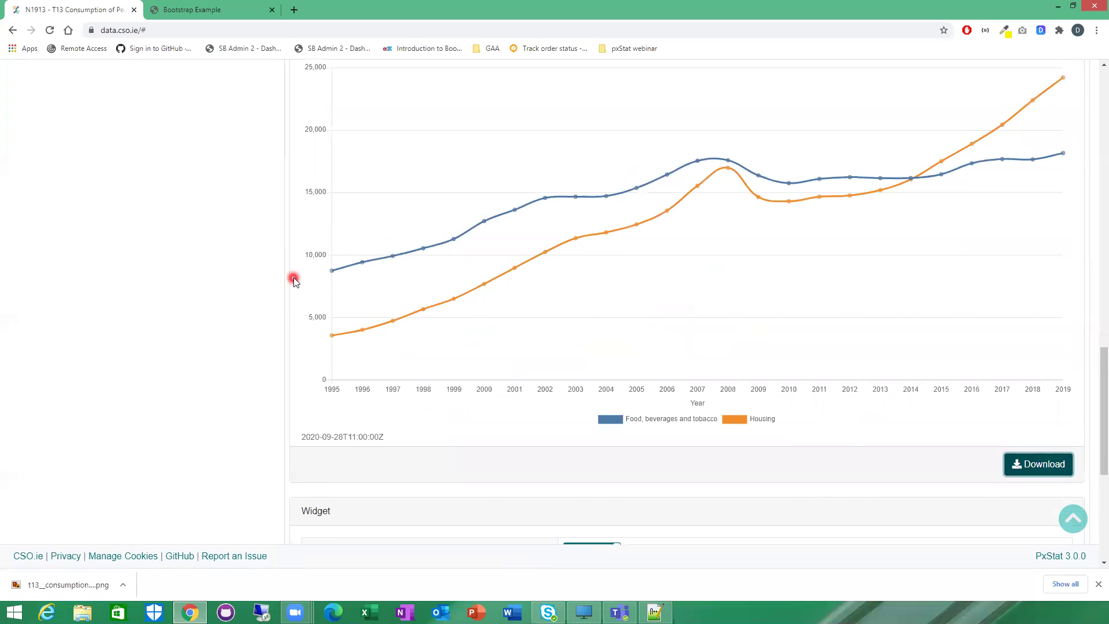
scroll(312, 274, down, 1)
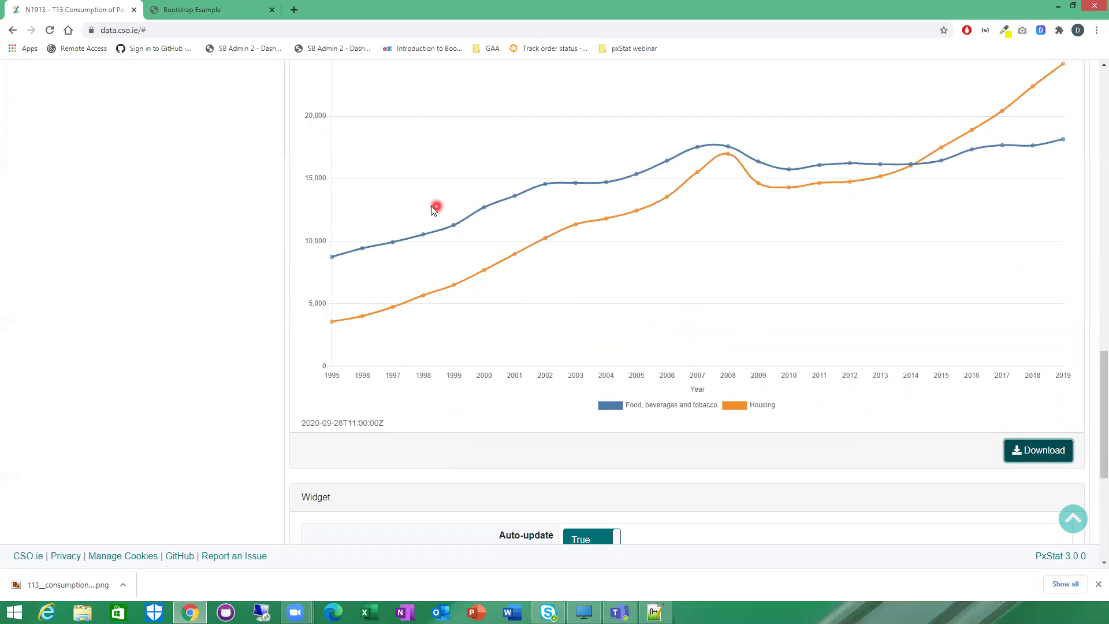
scroll(432, 208, down, 3)
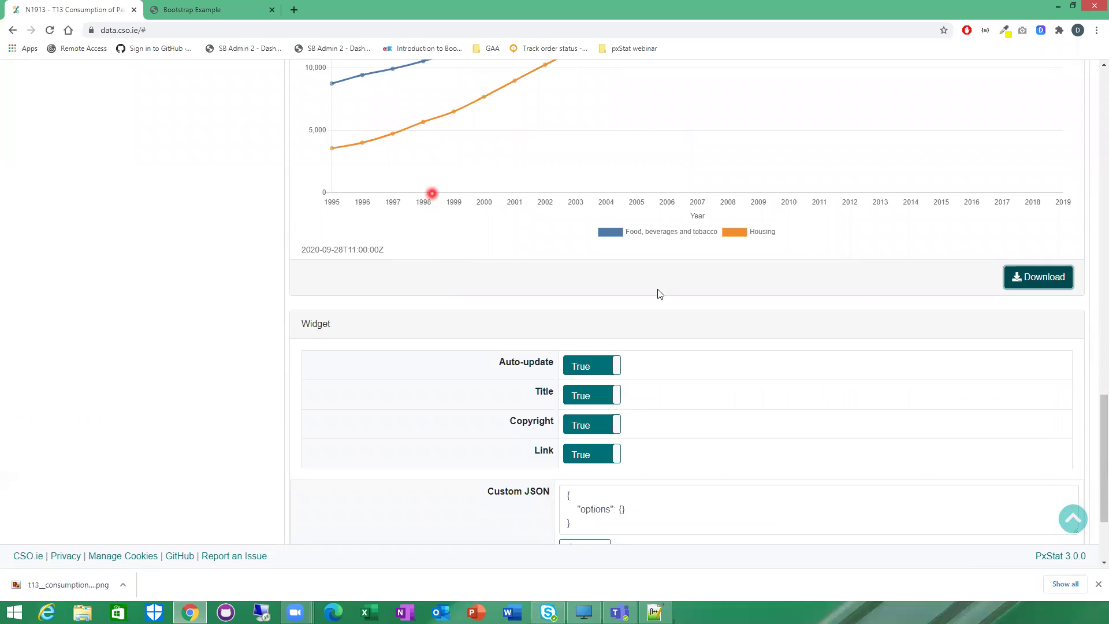
Step: Copy the PxWidget snippet code from the Widget section, then switch to demo.html
scroll(664, 277, down, 2)
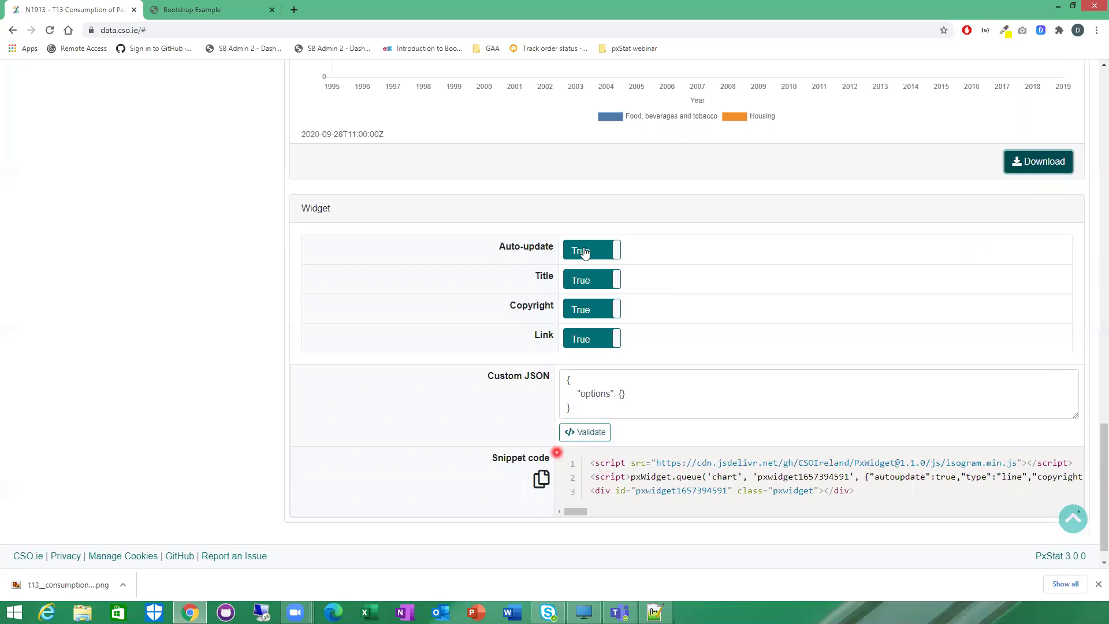
click(608, 251)
click(571, 248)
click(544, 276)
click(547, 308)
scroll(601, 255, up, 5)
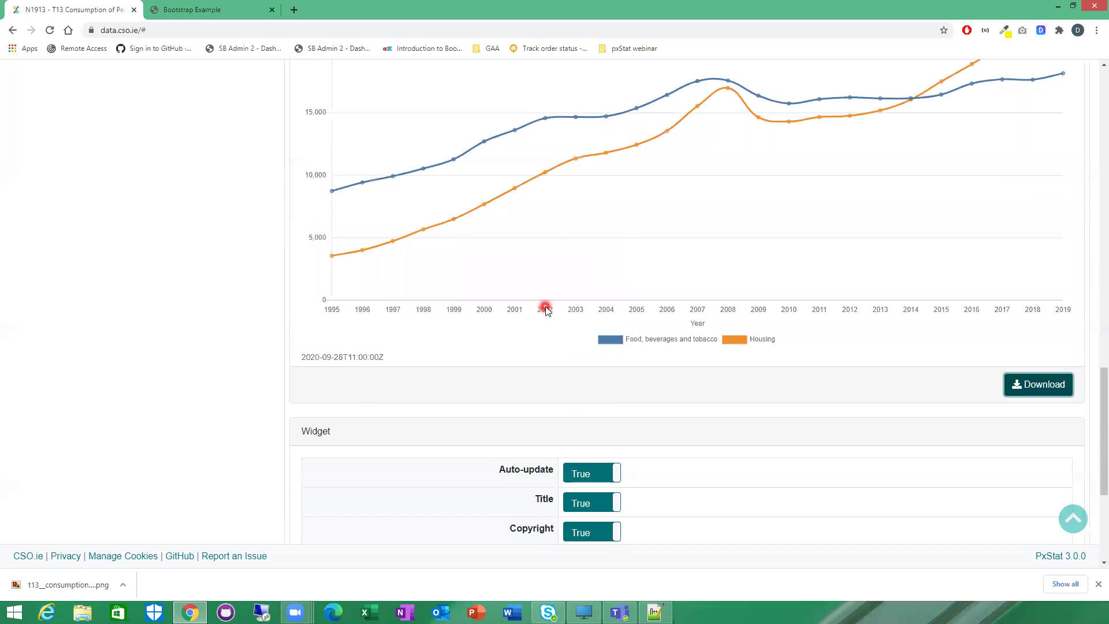
scroll(657, 201, up, 1)
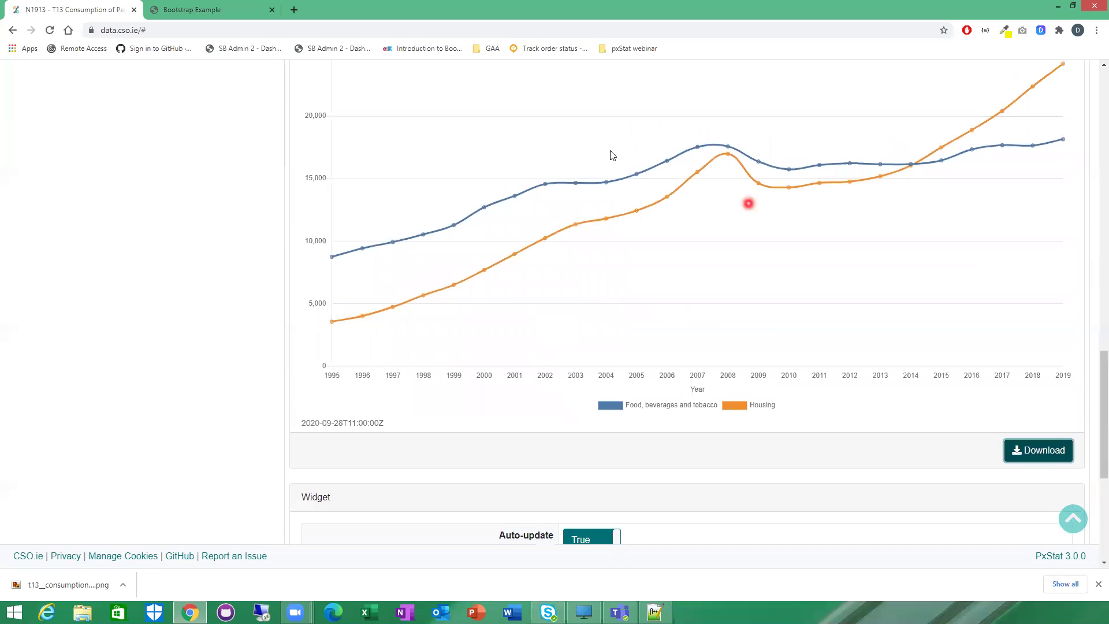
scroll(681, 268, down, 5)
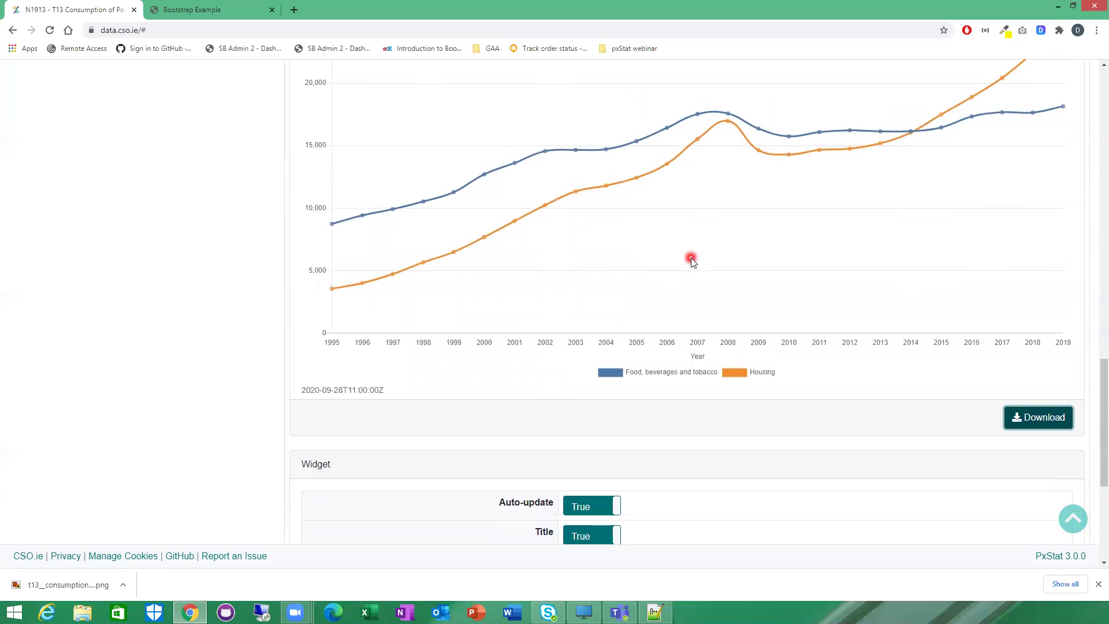
click(542, 451)
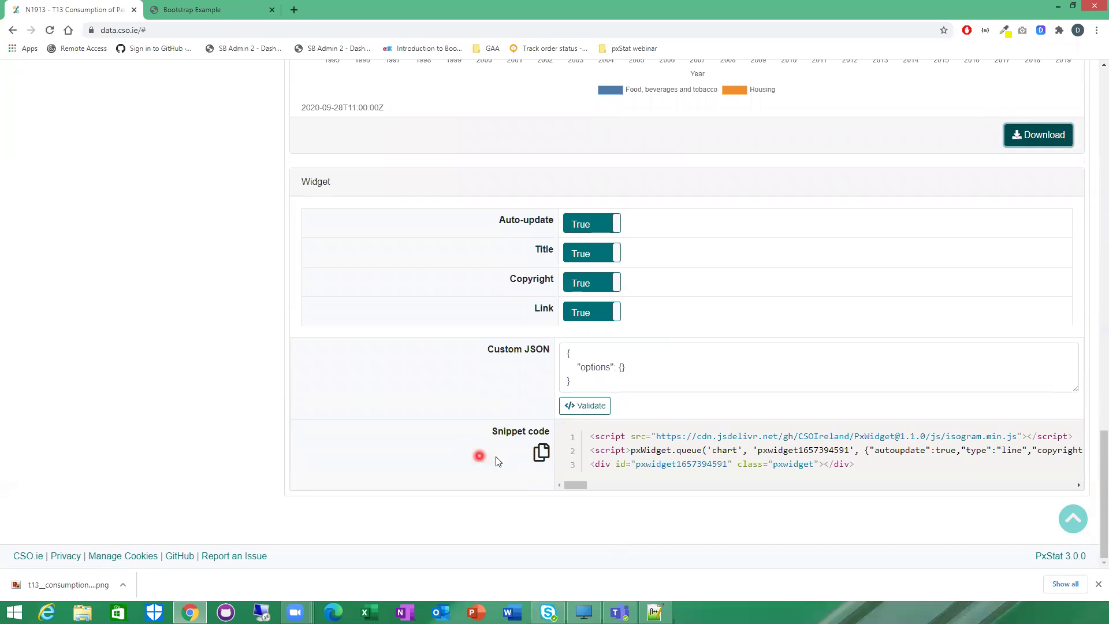
click(541, 451)
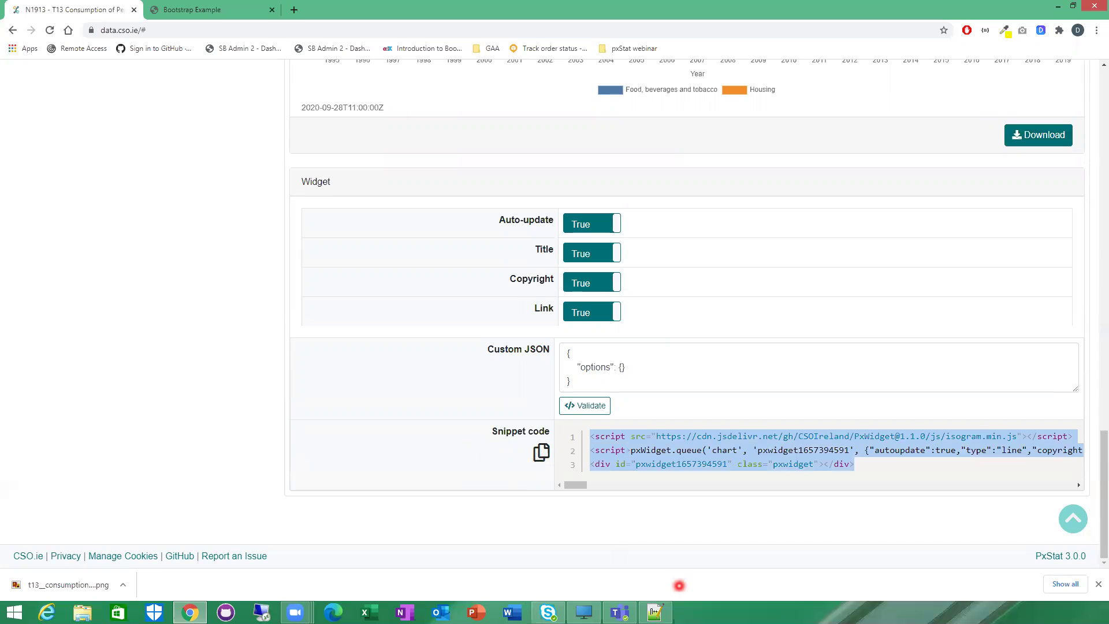
click(199, 9)
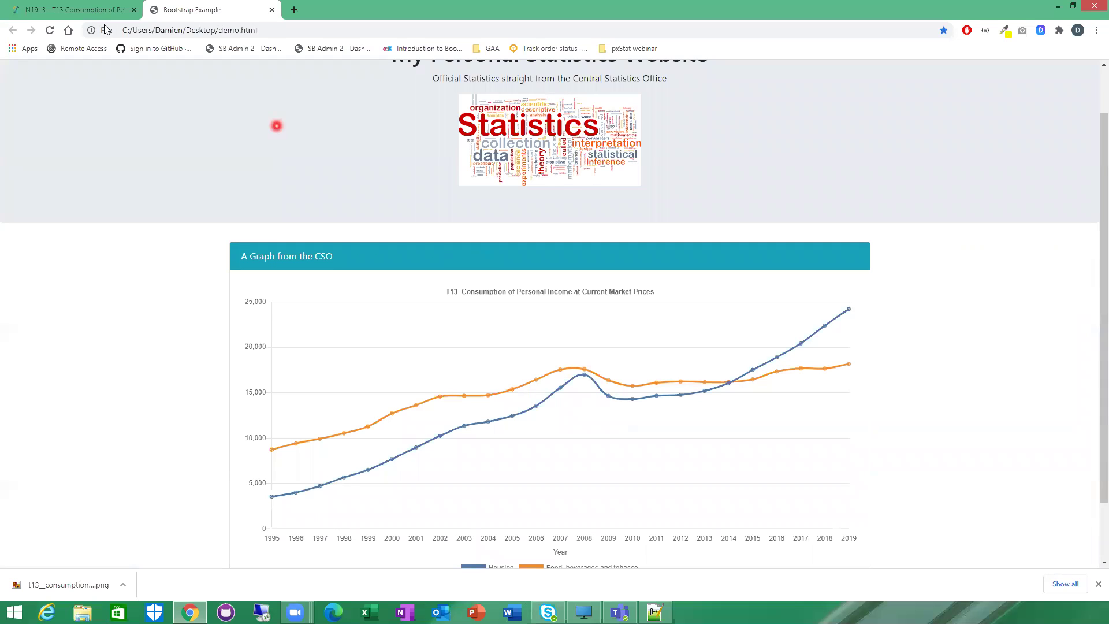
Step: Replace the old widget code lines in demo.html with the pasted new snippet
key(alt+Tab)
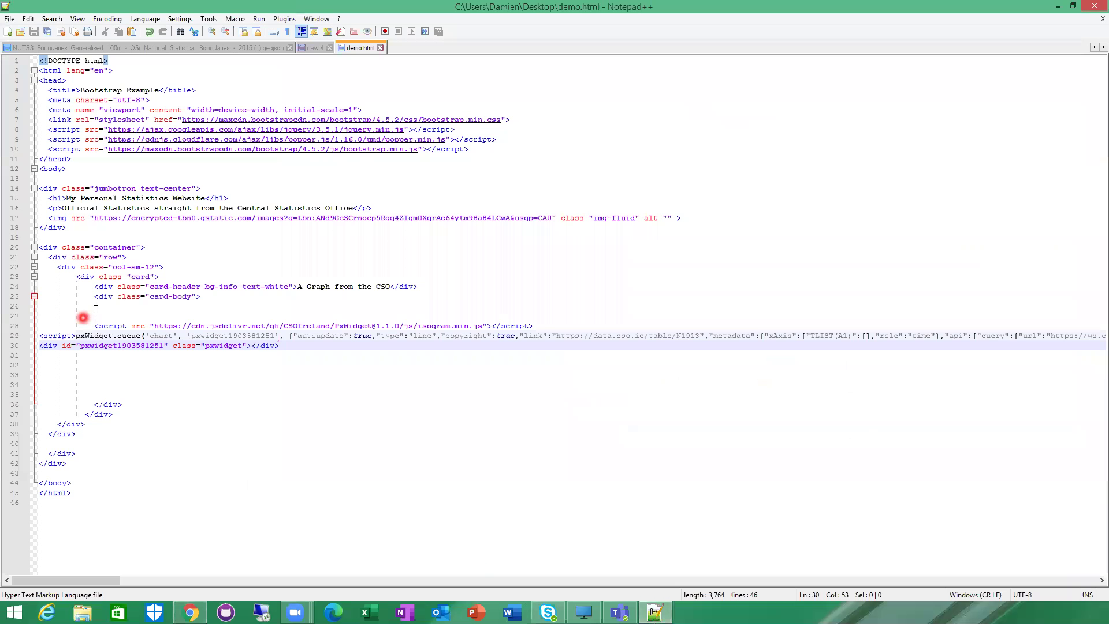
key(shift+Down)
key(shift+Down)
key(shift+Down)
key(shift+Down)
key(shift+Down)
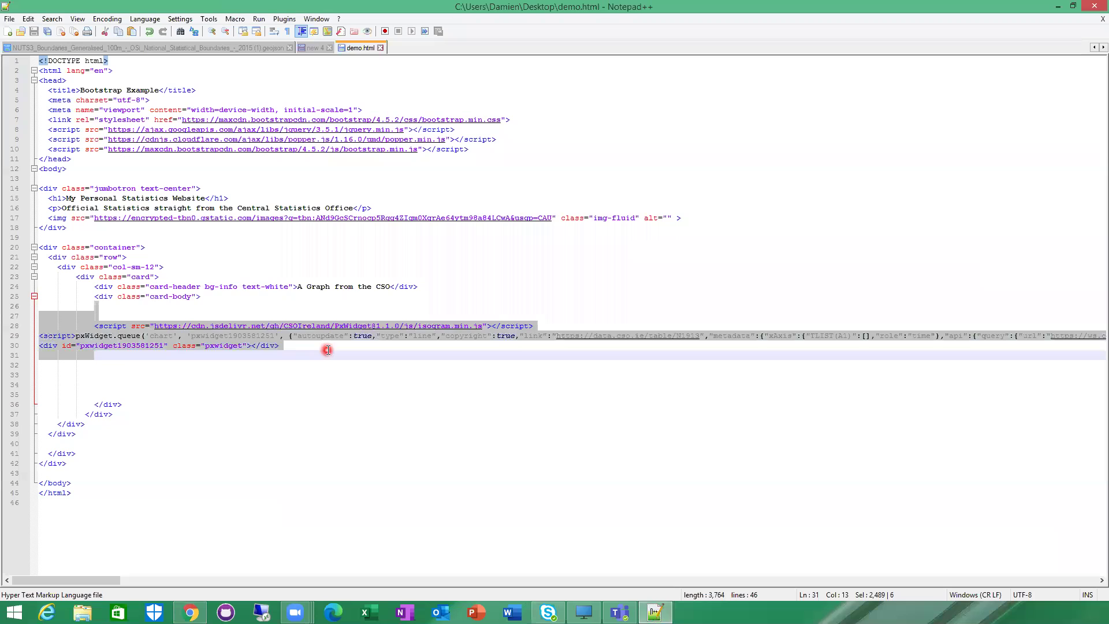
key(ctrl+v)
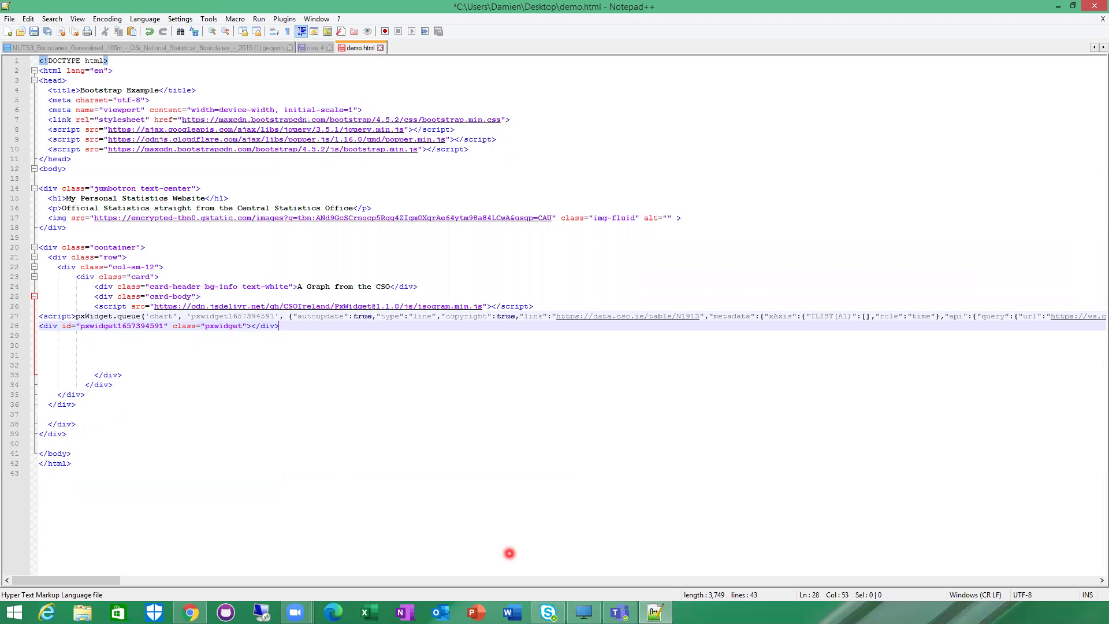
Step: Save demo.html, reload it to show the new line chart, and return to the CSO tab
click(50, 32)
key(alt+Tab)
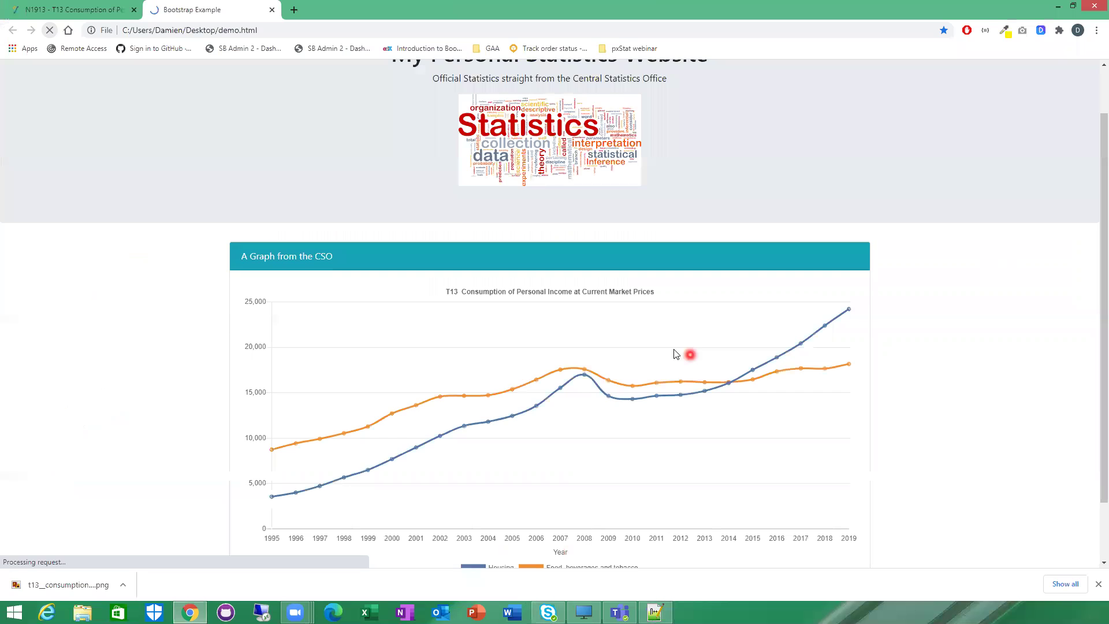
key(F5)
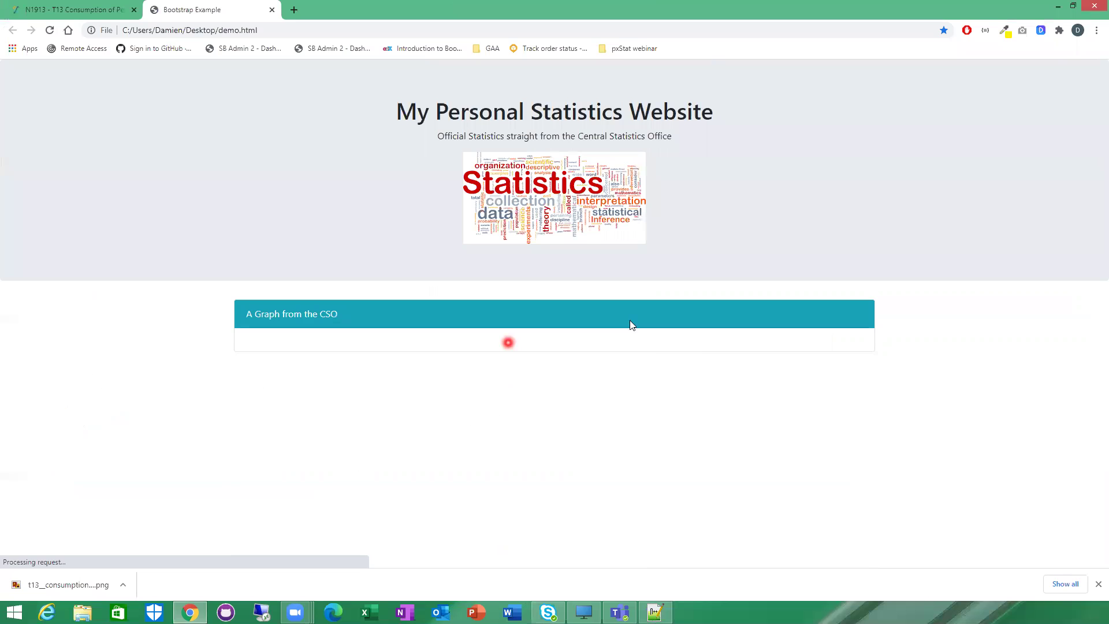
scroll(509, 384, down, 1)
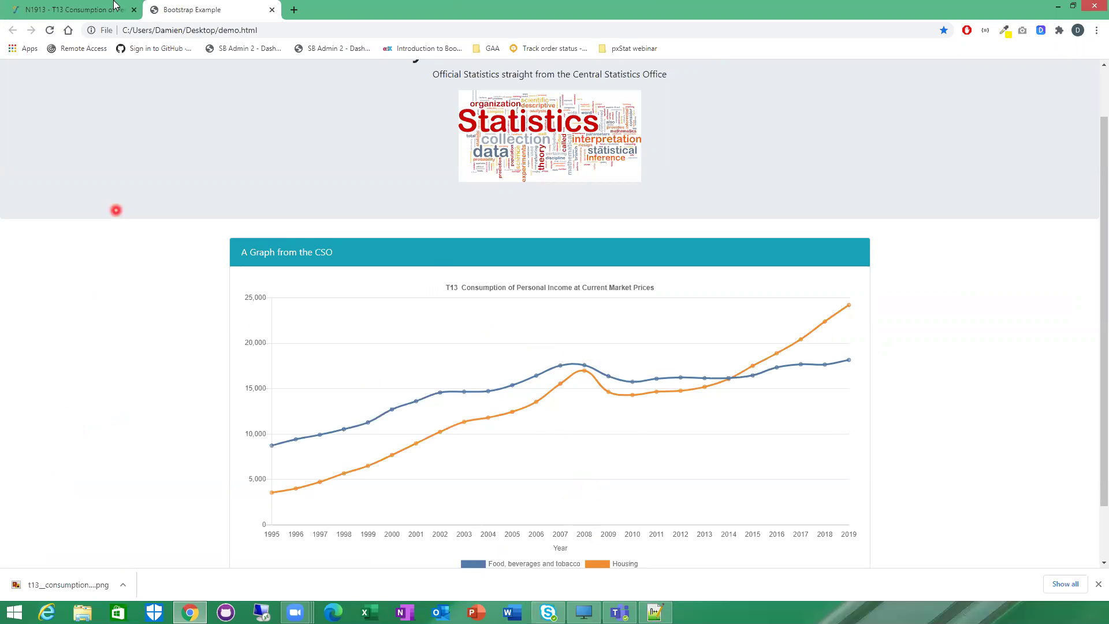
key(ctrl+Tab)
scroll(431, 254, up, 15)
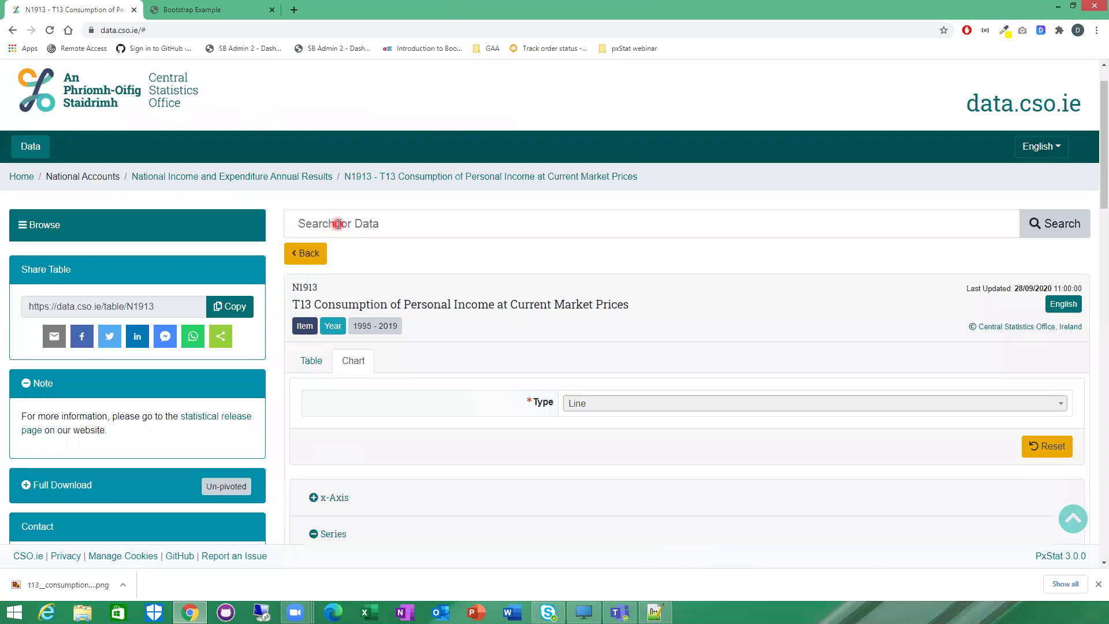
Step: Search PxStat for BRA16, open the Business Demography NACE Rev 2 table and go to its Chart tab
click(405, 226)
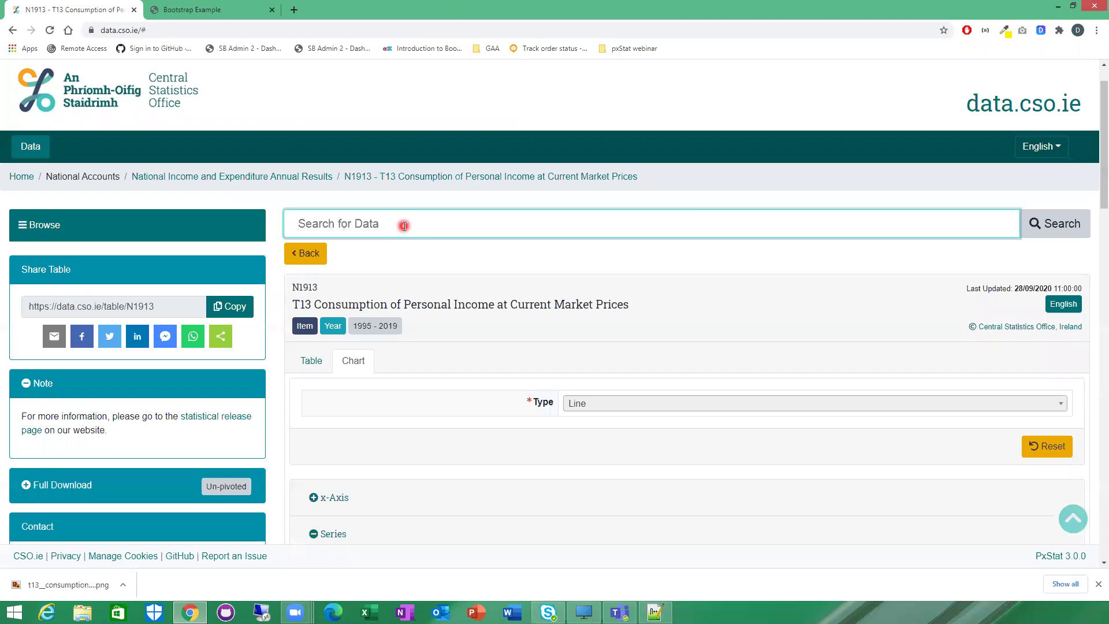
text(BRA16)
key(Return)
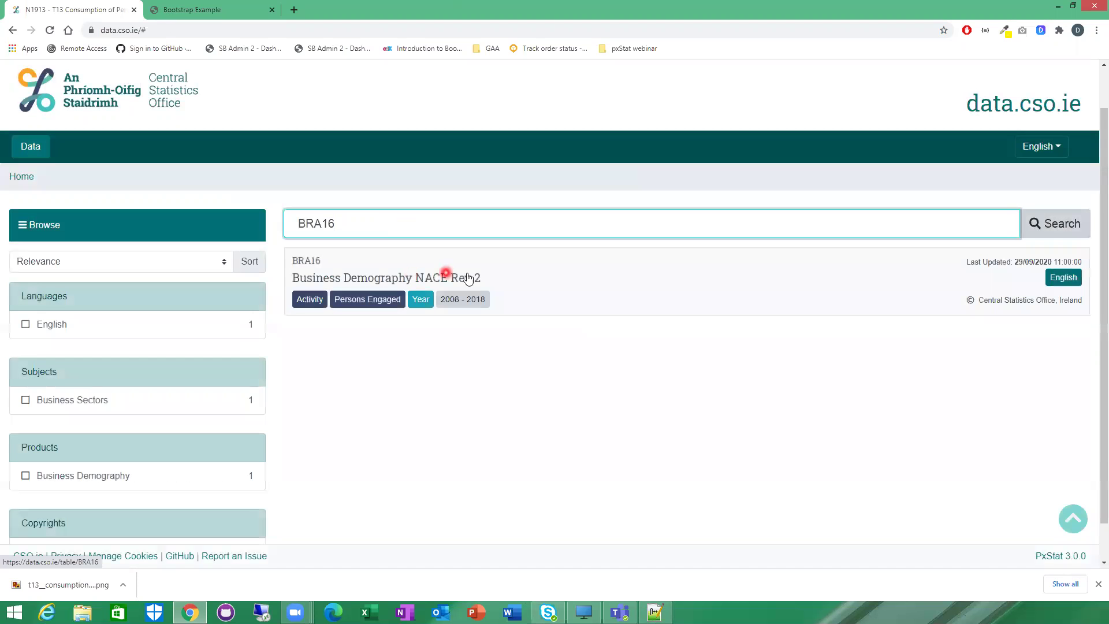
click(421, 276)
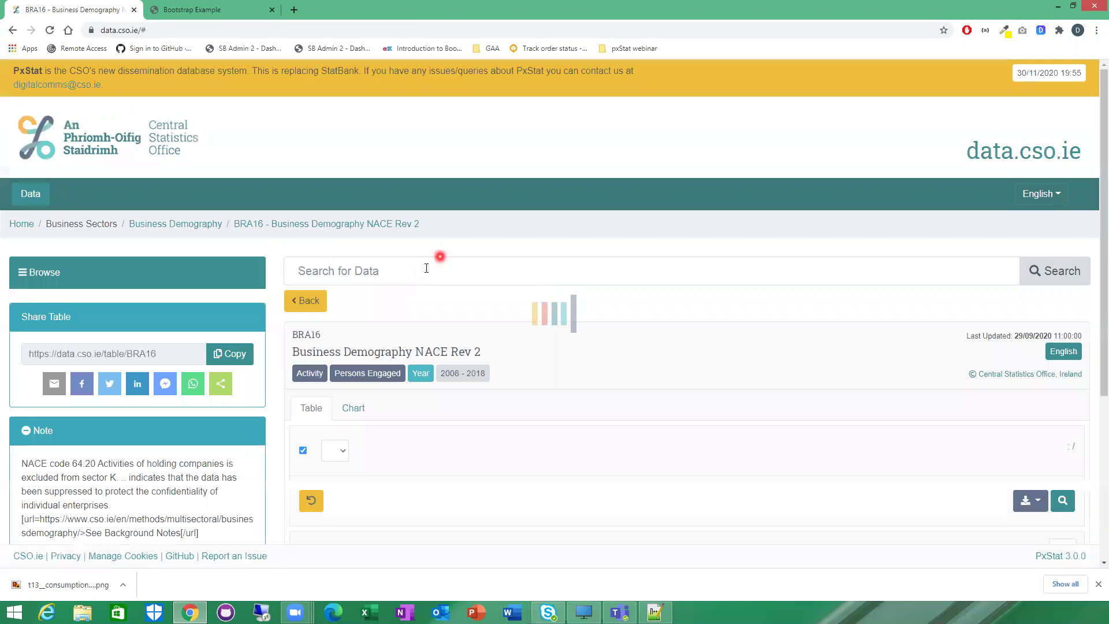
scroll(459, 253, down, 2)
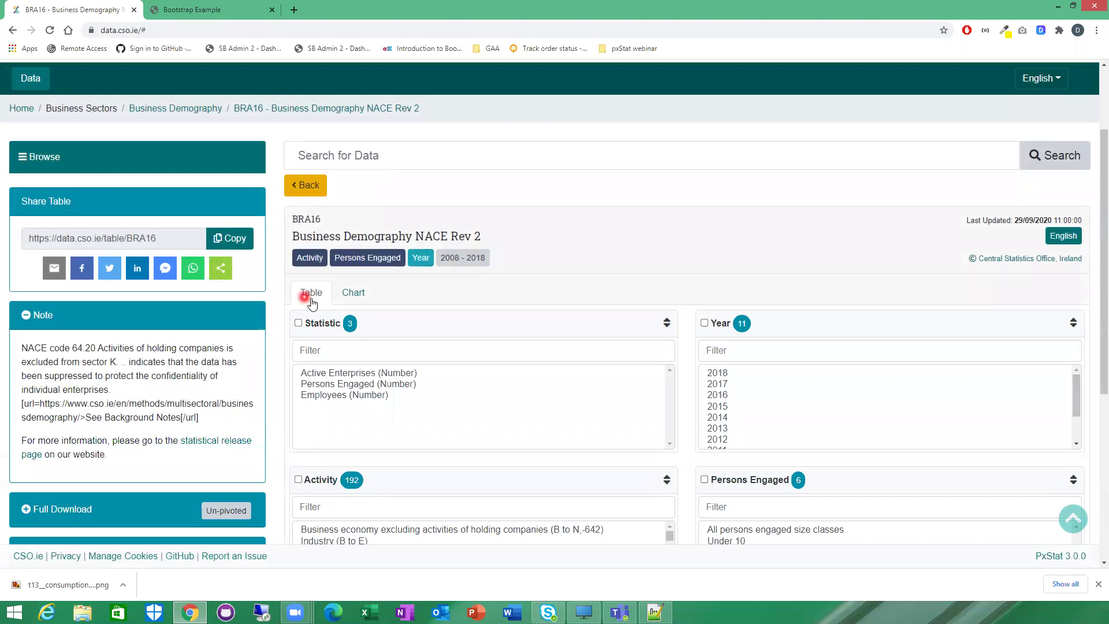
click(355, 293)
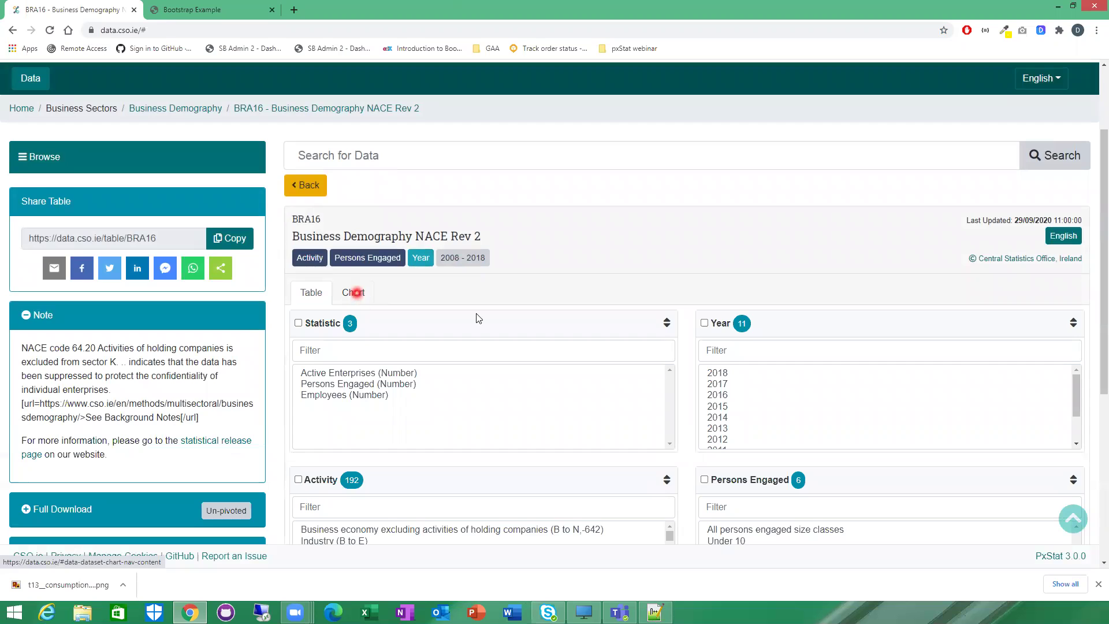
Step: Set the BRA16 chart type to Pie
scroll(520, 322, down, 2)
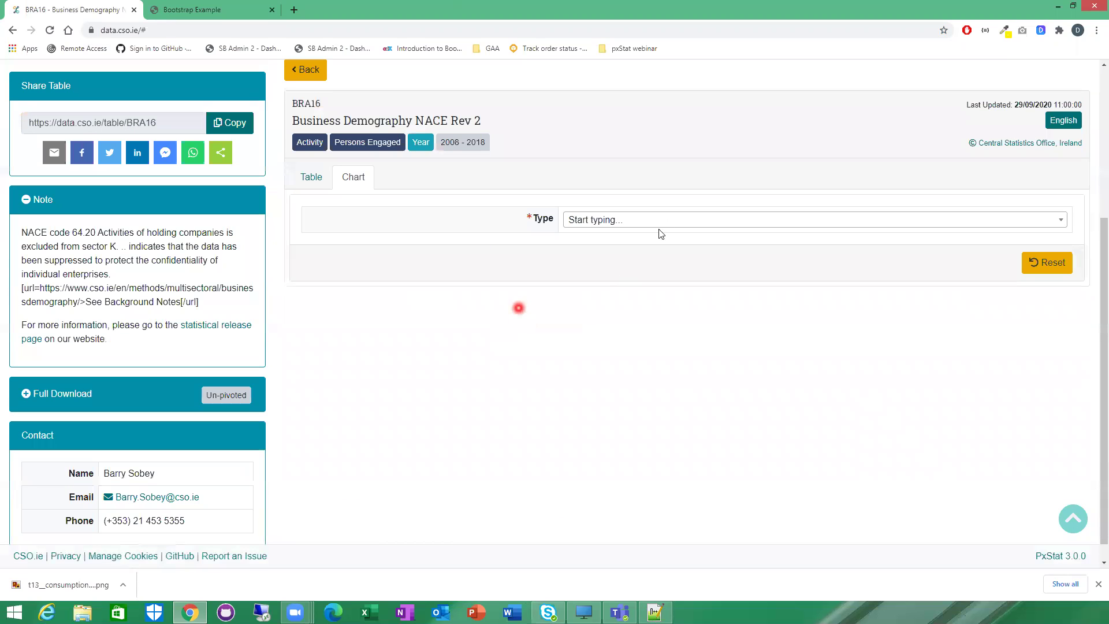
click(663, 223)
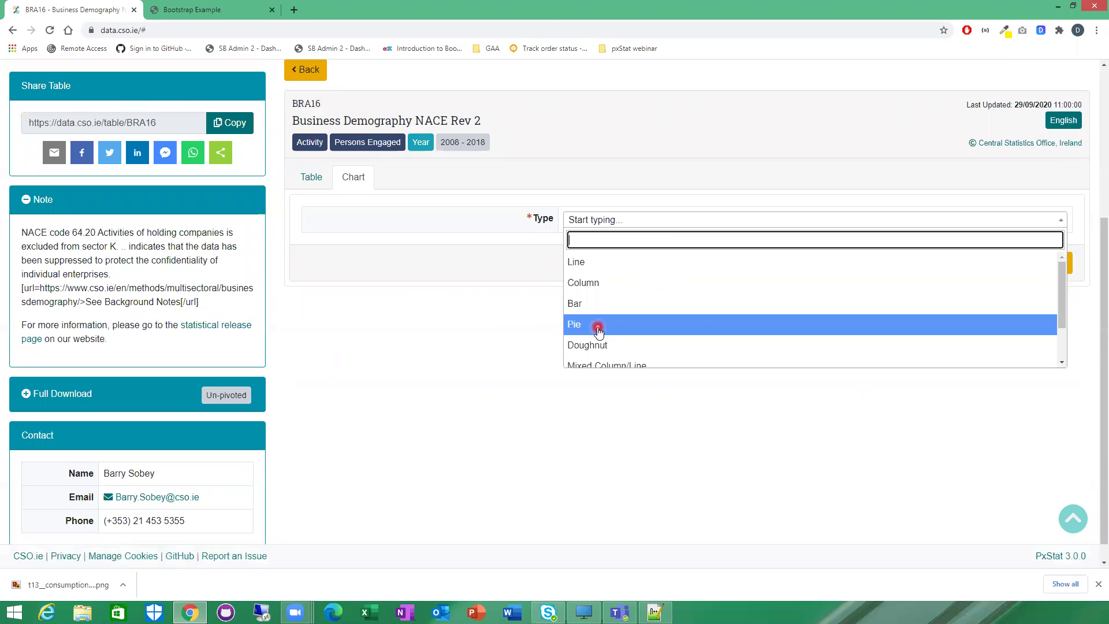
click(594, 325)
Step: Select the Persons Engaged size classes from Under 10 through 250 and over
scroll(589, 331, down, 3)
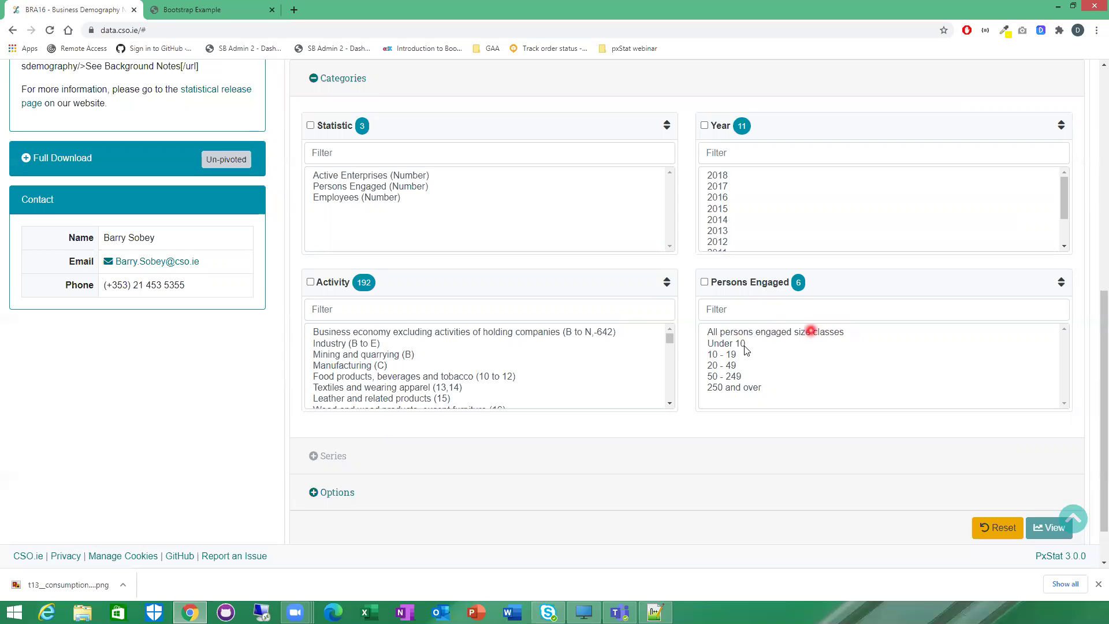
drag(722, 343, 726, 388)
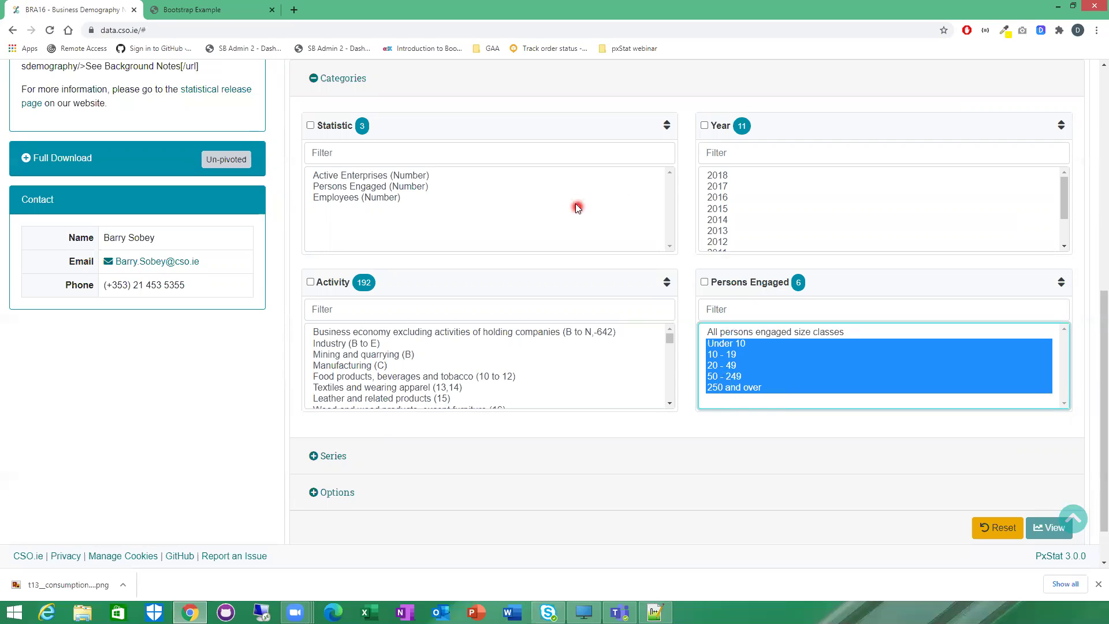
scroll(520, 295, down, 1)
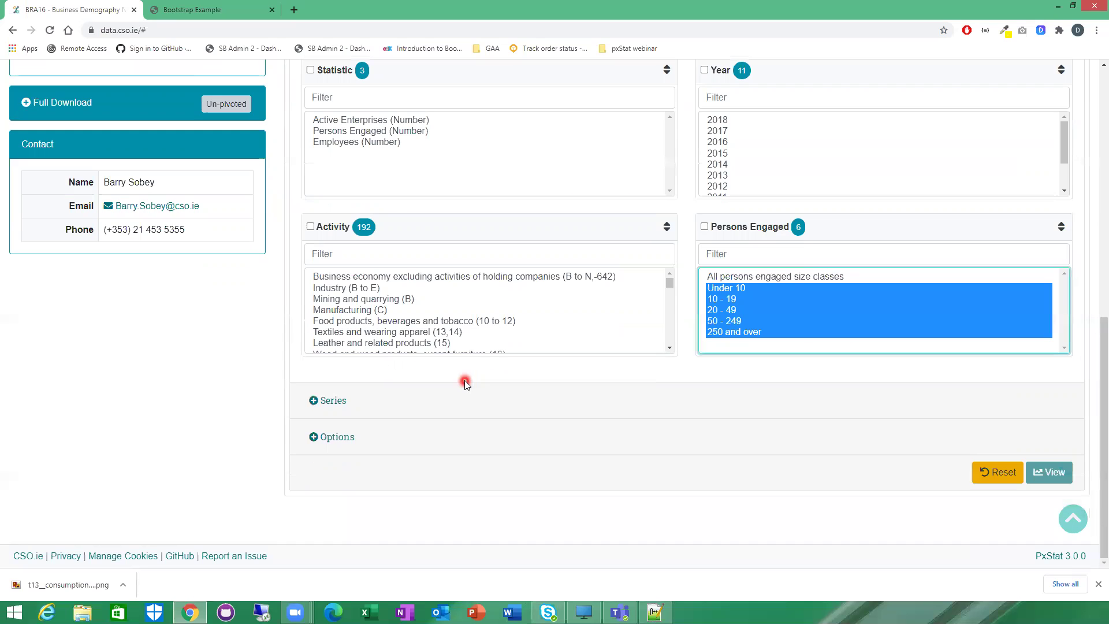
Step: Expand the series settings and begin renaming Series 1 to 'Persons Engage'
click(327, 401)
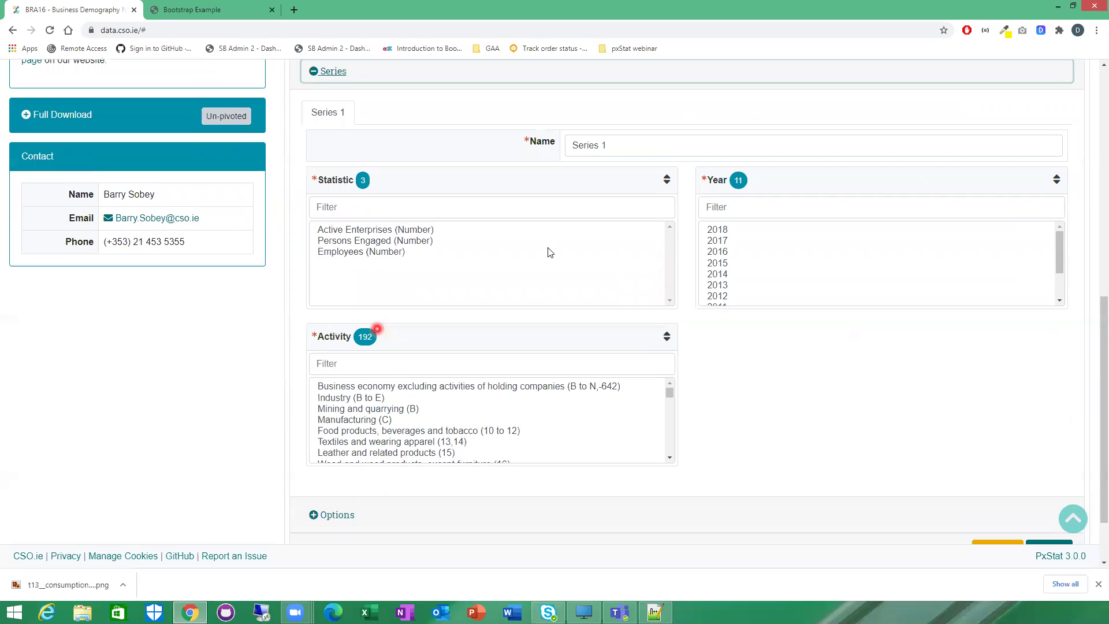
click(614, 153)
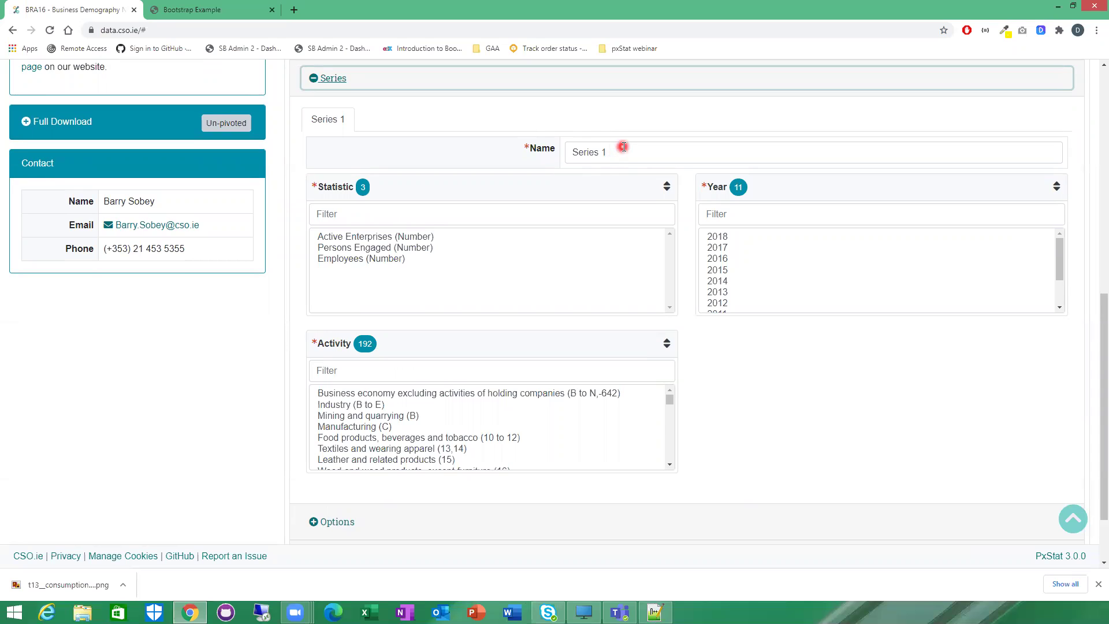
triple_click(572, 151)
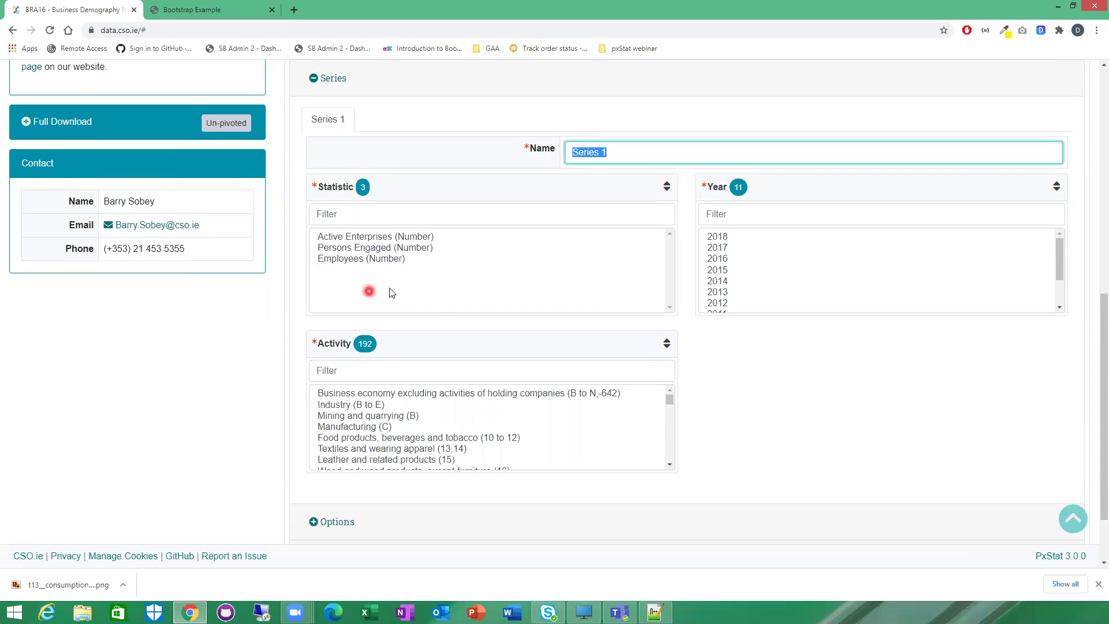
text(Persons Engaged)
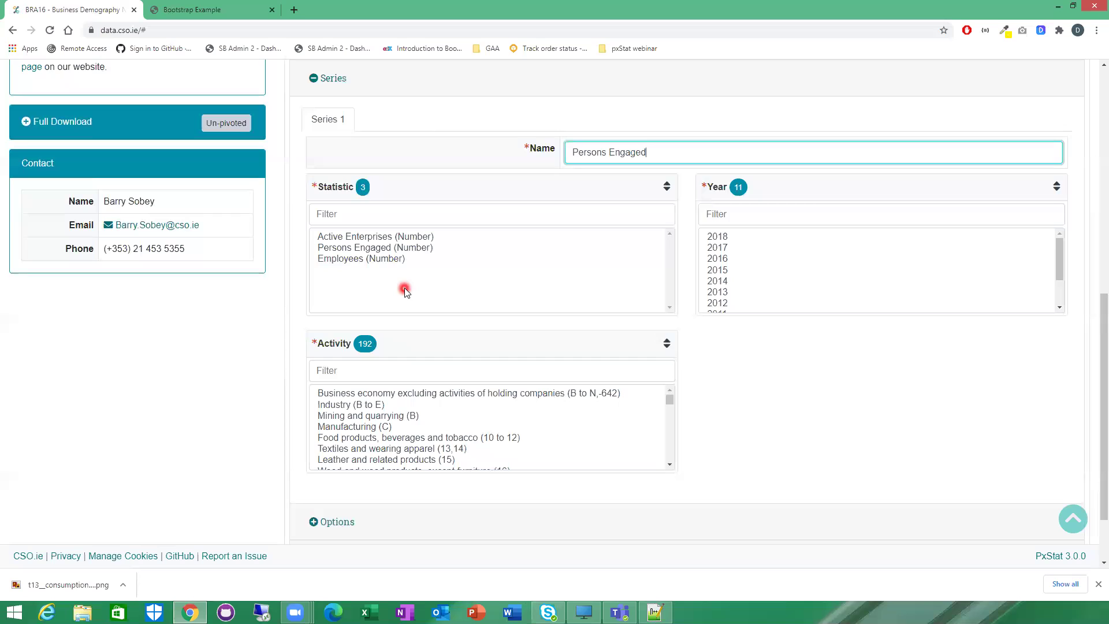
Step: Choose Persons Engaged (Number), Retail trade (47) via the 'ret' filter, and year 2018
click(382, 247)
click(544, 374)
text(ret)
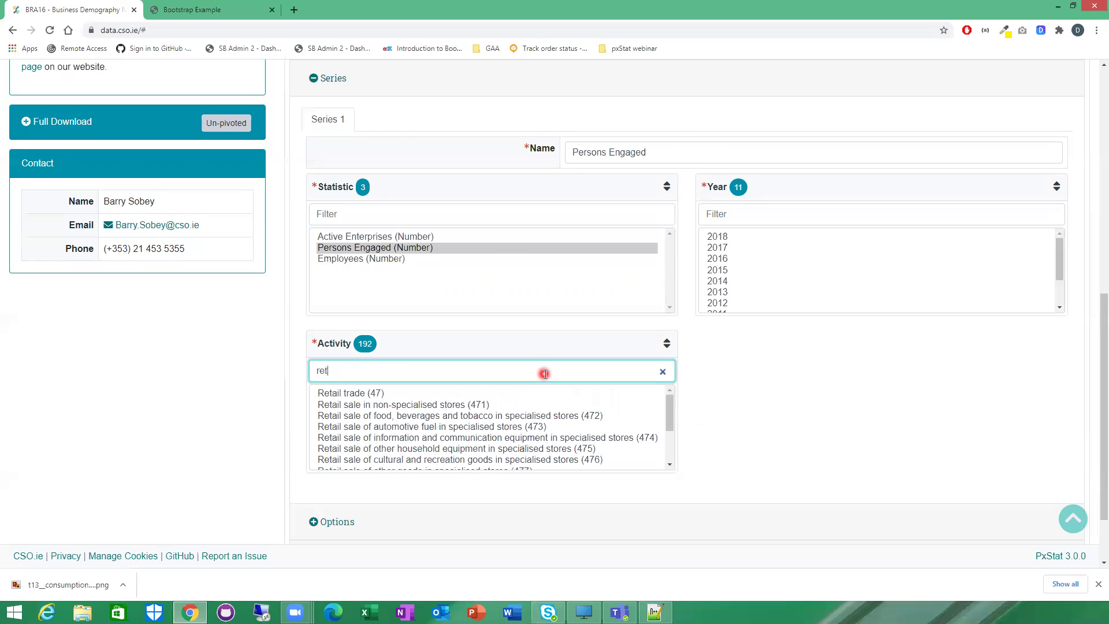
click(338, 394)
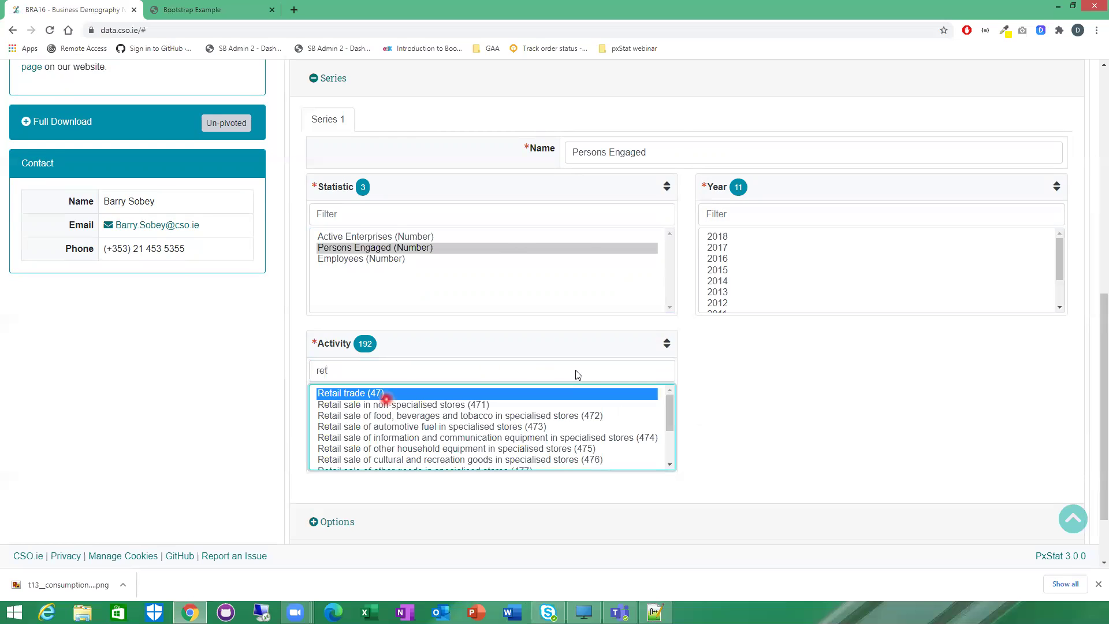
click(739, 236)
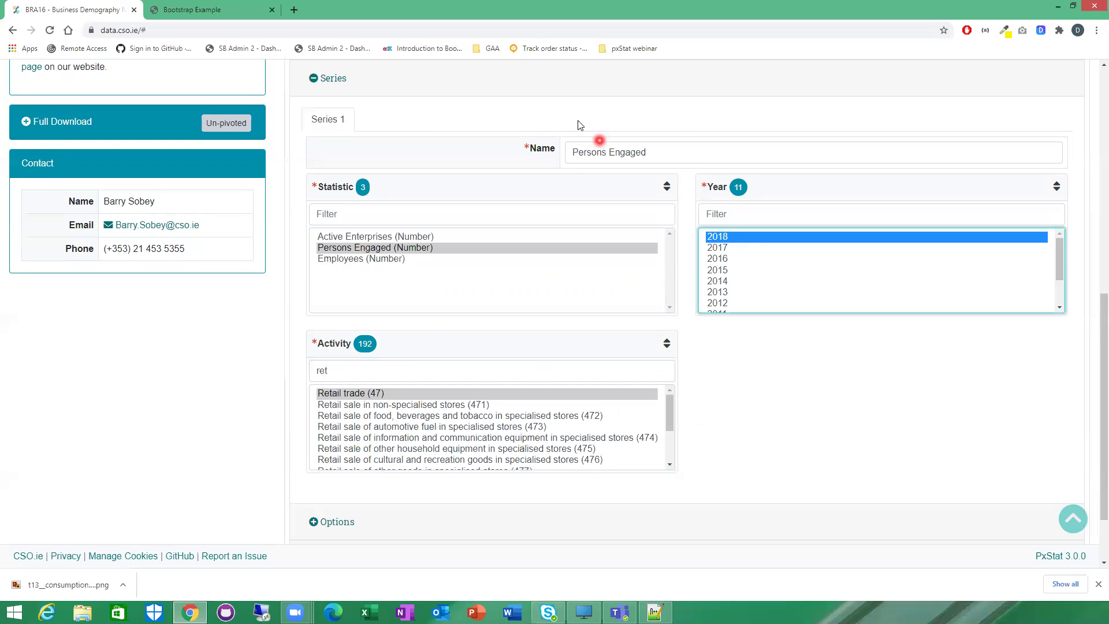
Step: Complete the series name as 'Persons Engaged in Retail Trade 2018', fixing the typo
click(669, 150)
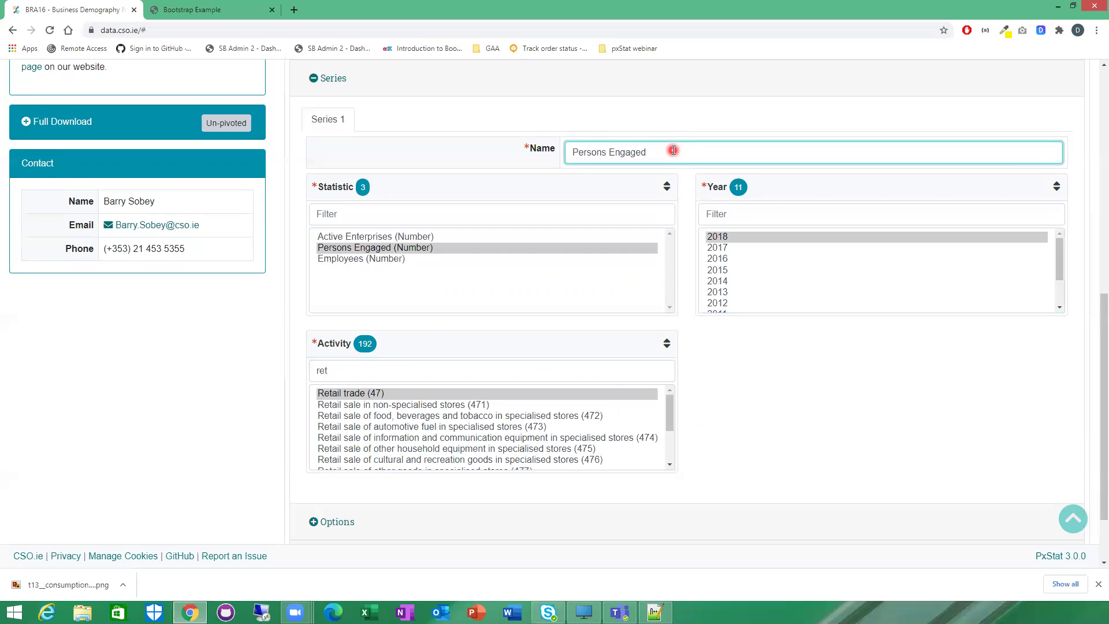
text(in Retail Trade 20)
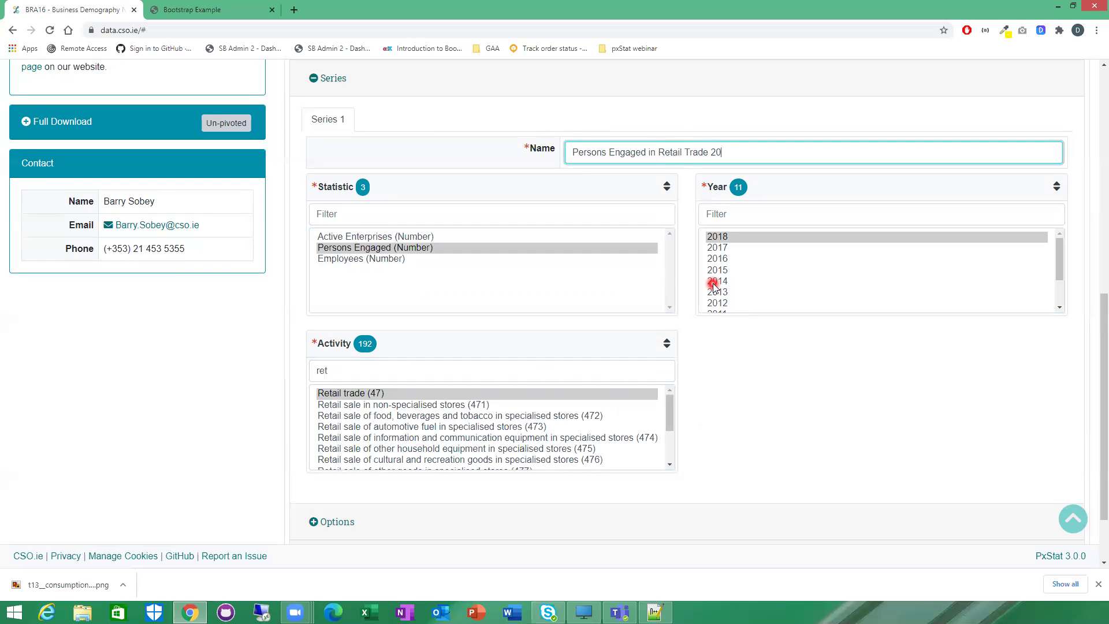
text(18)
scroll(1094, 404, down, 2)
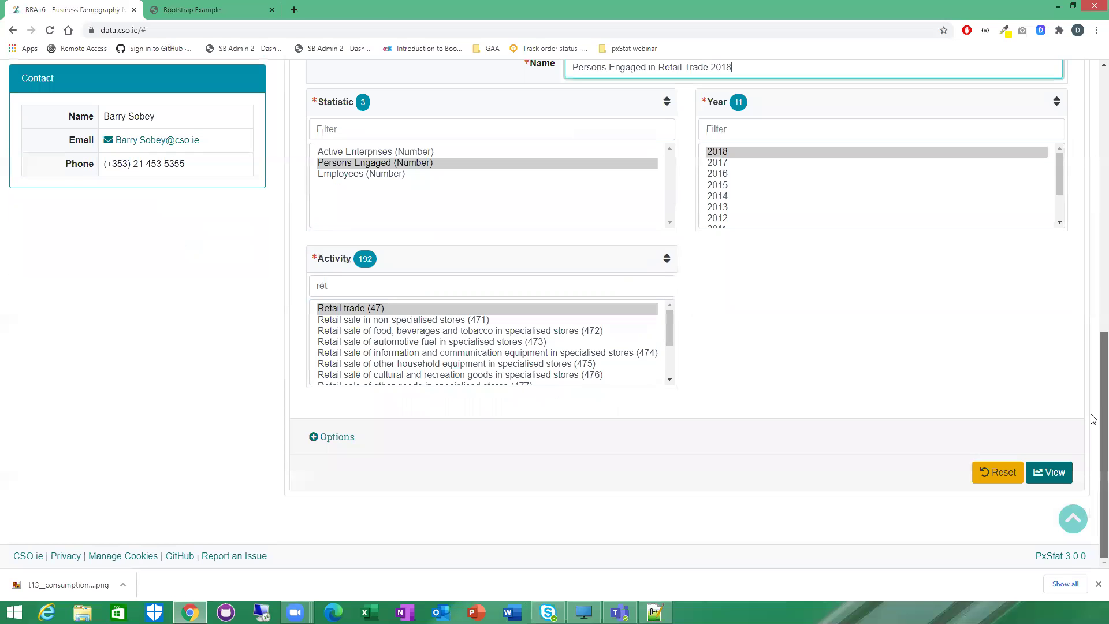
Step: Render the retail trade pie chart and check a slice's value
click(1055, 472)
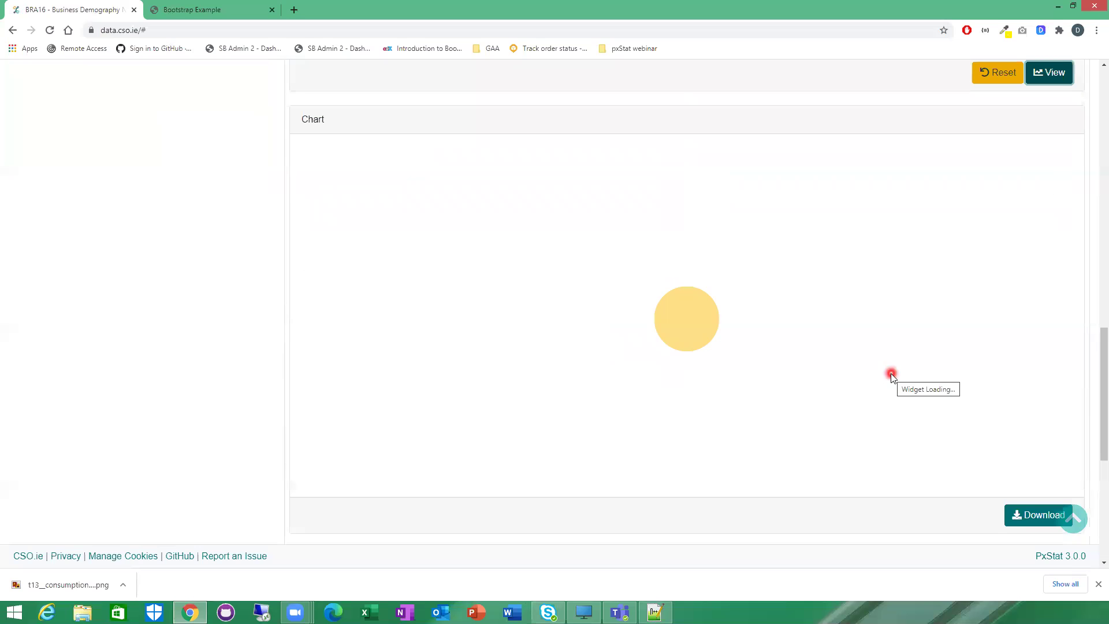
click(589, 267)
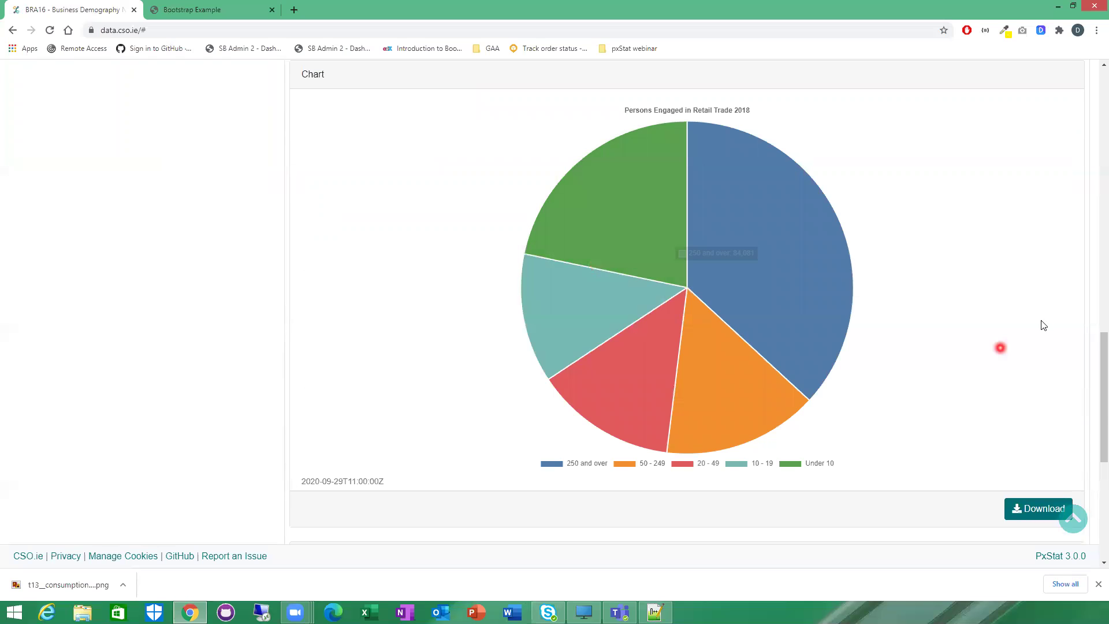
scroll(1042, 324, down, 3)
Step: Copy the Widget panel's snippet code to the clipboard
click(1041, 338)
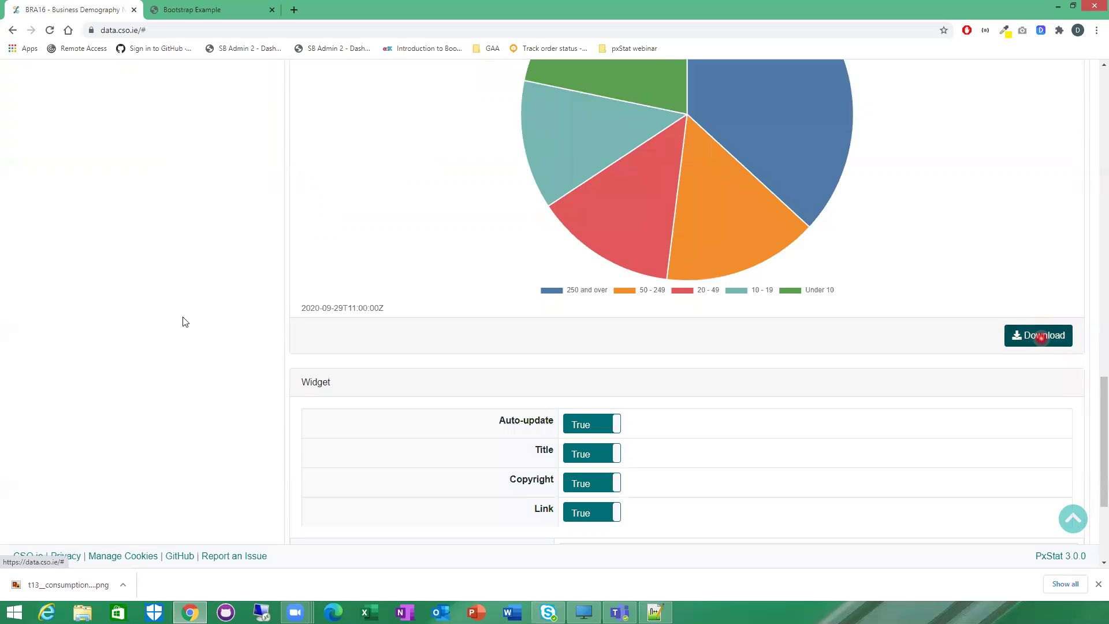
scroll(179, 314, down, 4)
click(553, 449)
click(508, 335)
click(545, 451)
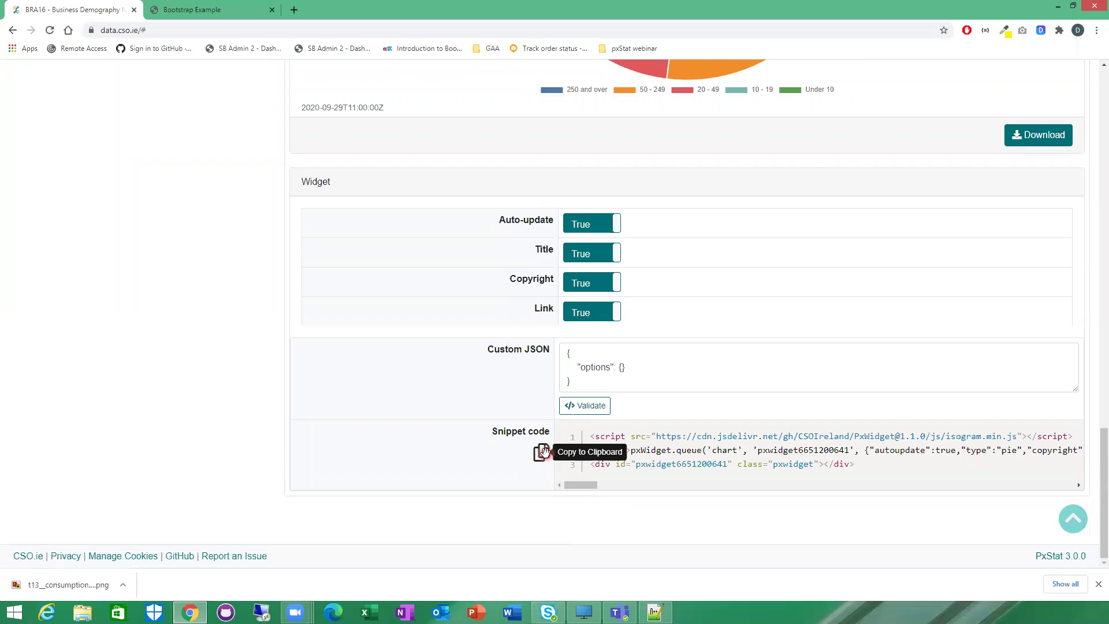
click(544, 451)
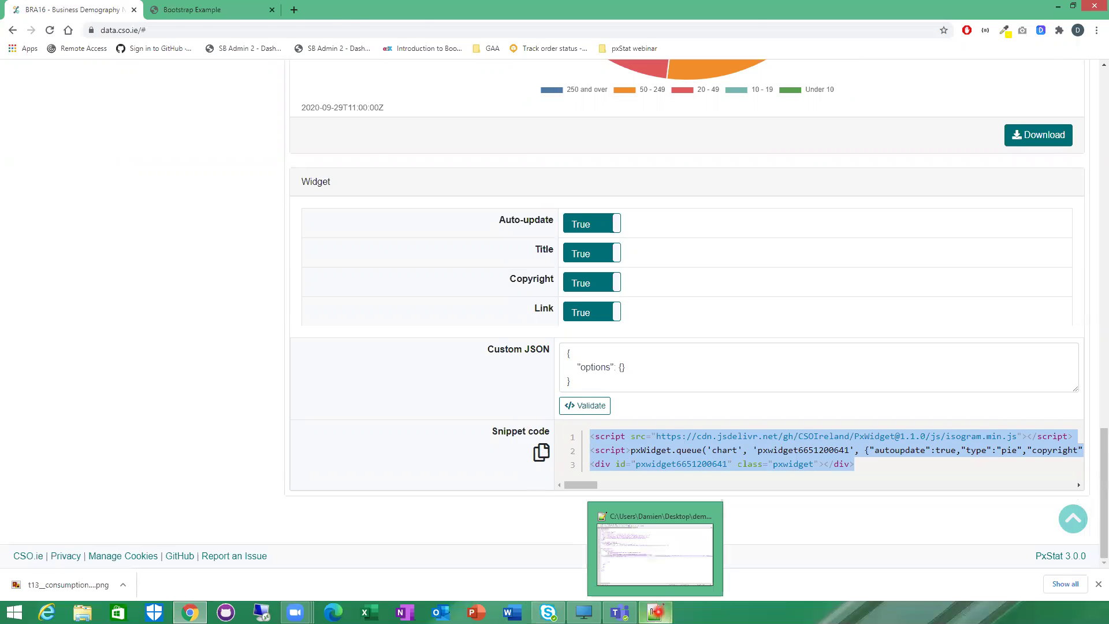
Step: Replace lines 26–28 of demo.html with the pasted pie-chart snippet and save the file
click(656, 611)
click(90, 305)
shift+click(298, 327)
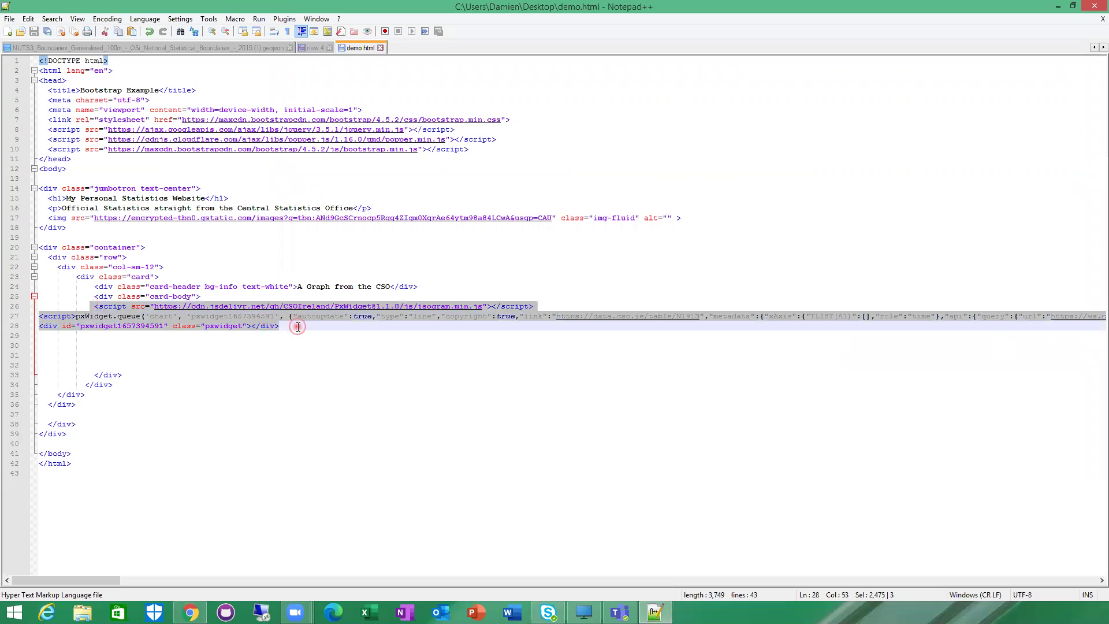
key(ctrl+v)
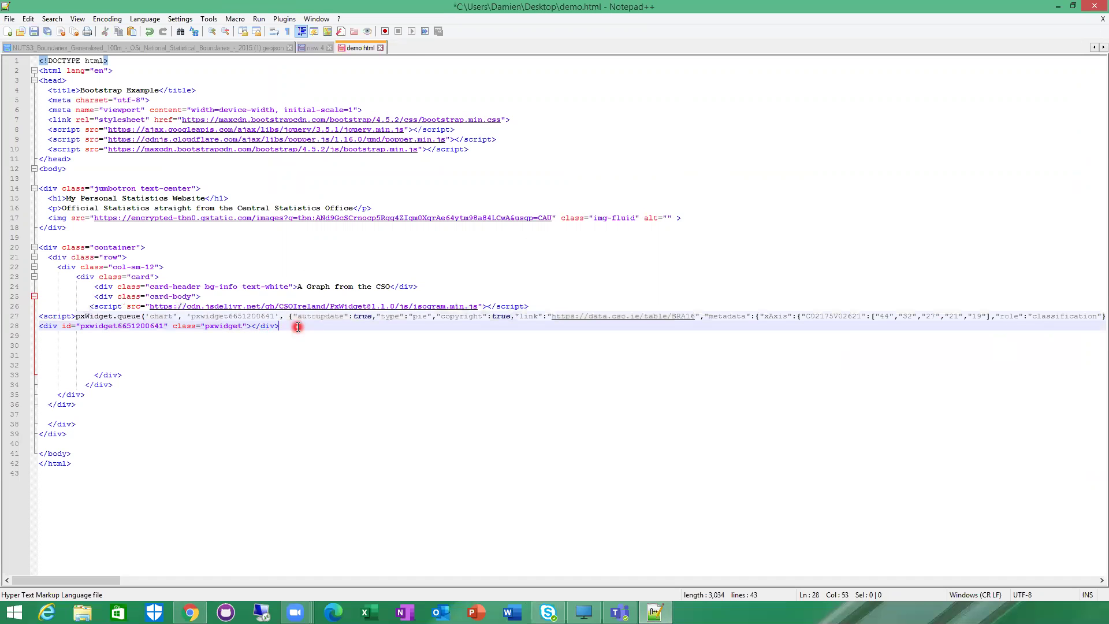
key(ctrl+s)
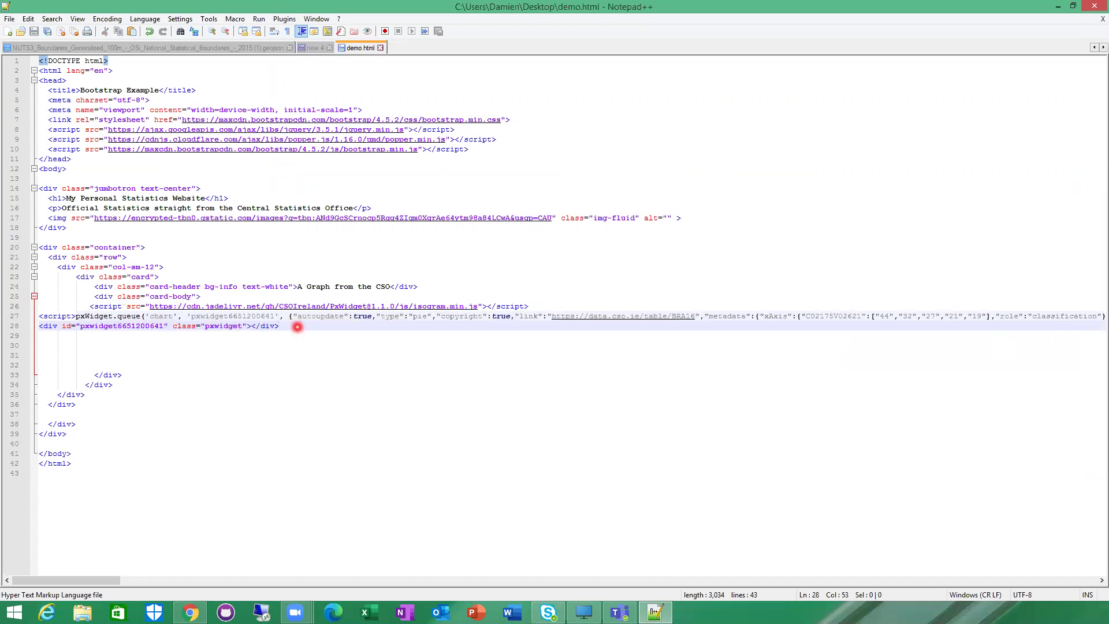
Step: Reload the Bootstrap Example tab in Chrome to show the retail trade pie chart and check slice values
mouse_move(191, 612)
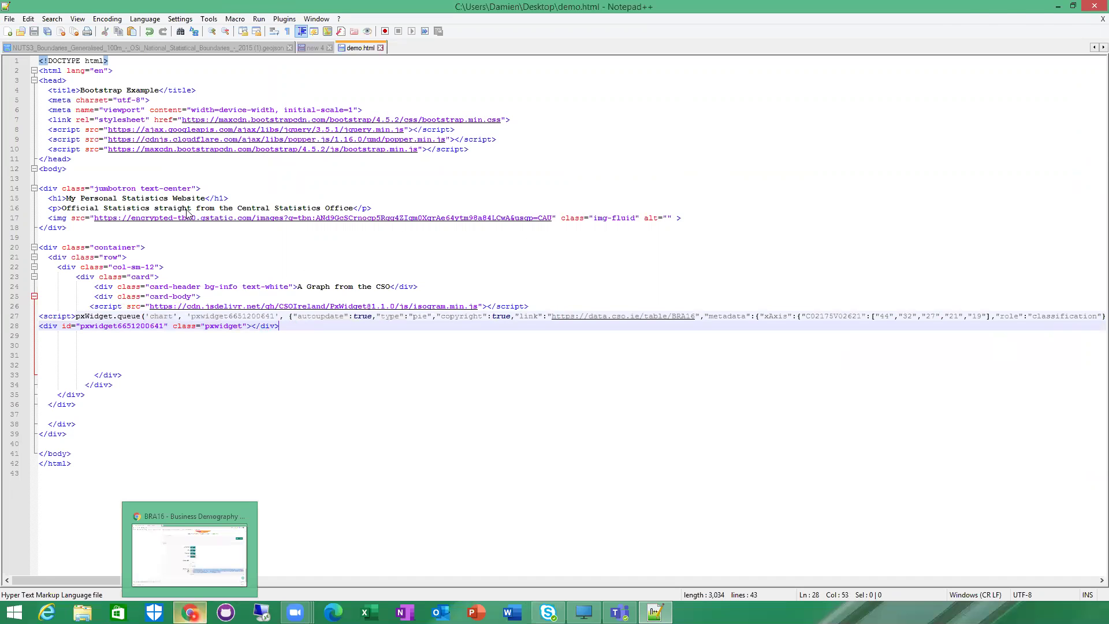
click(189, 553)
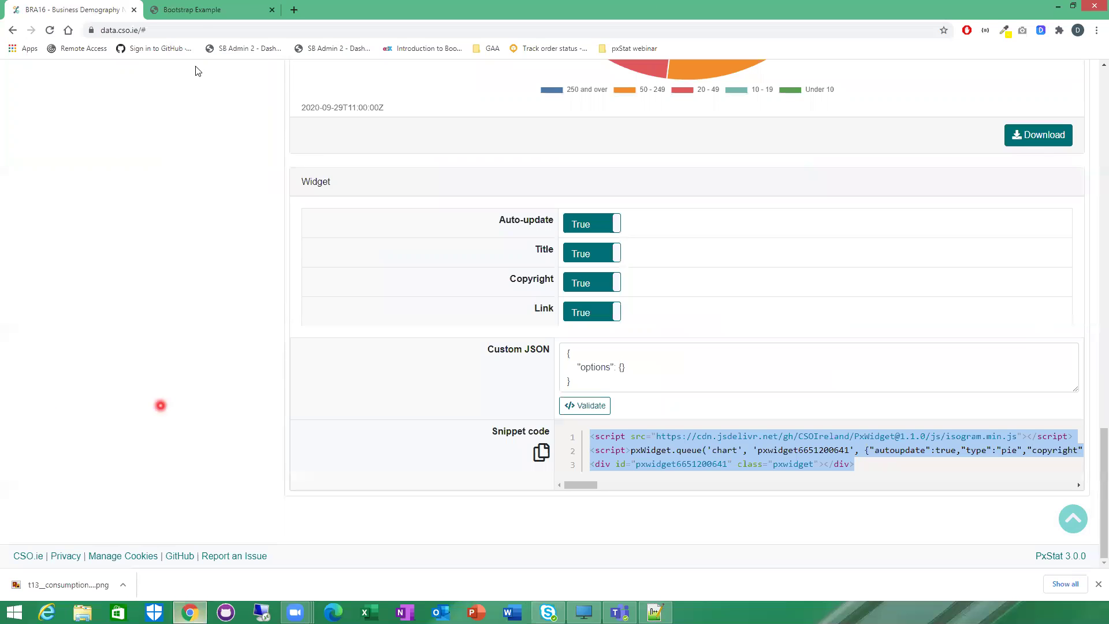
click(199, 12)
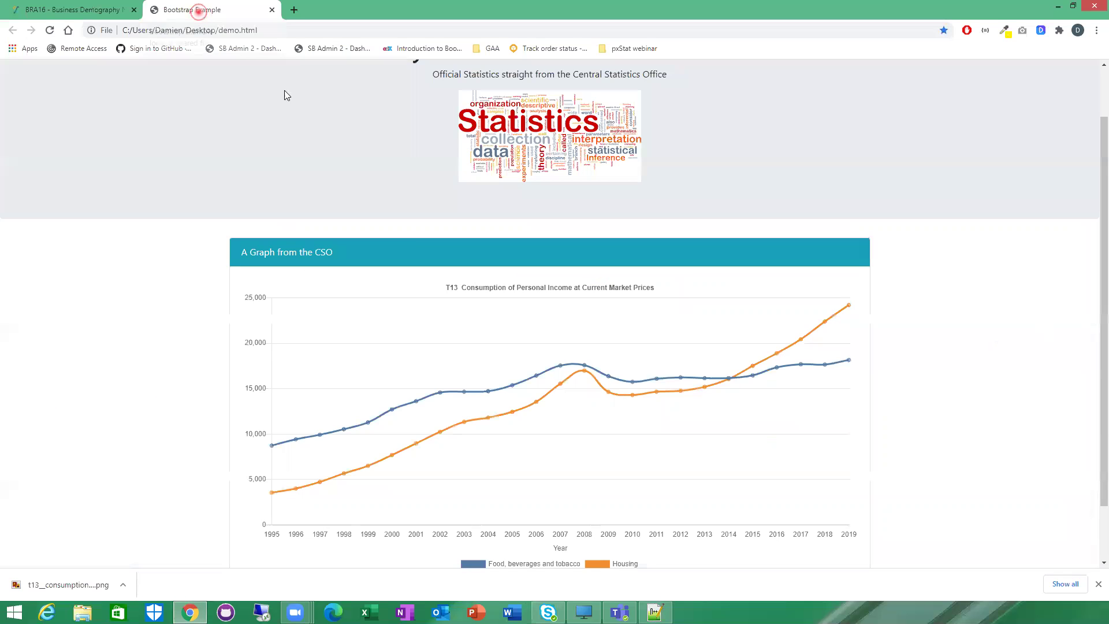
click(51, 32)
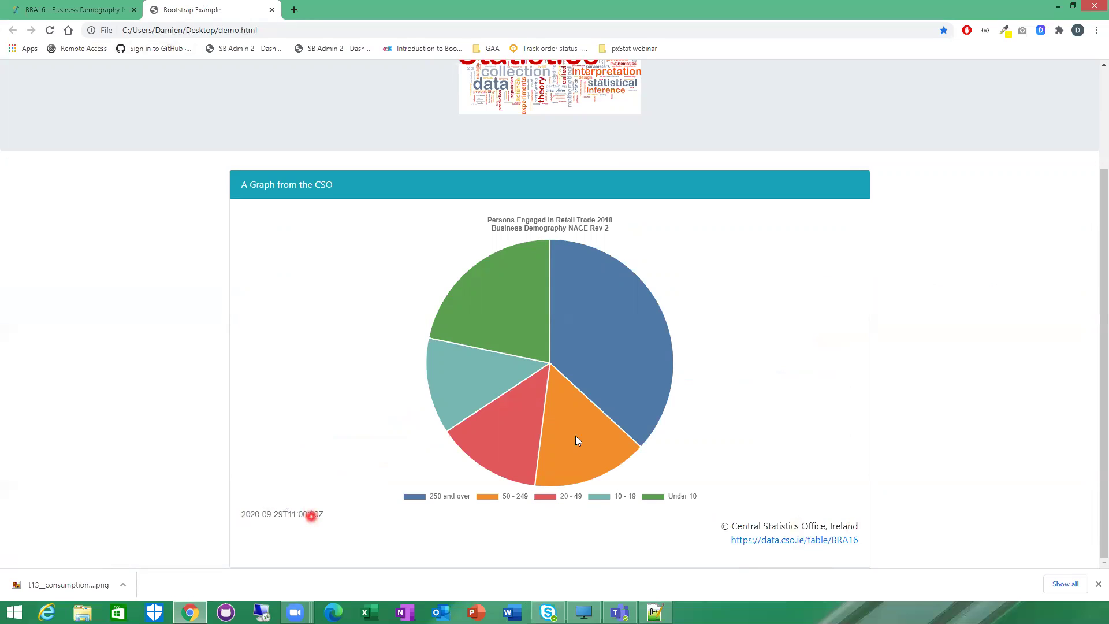
mouse_move(568, 304)
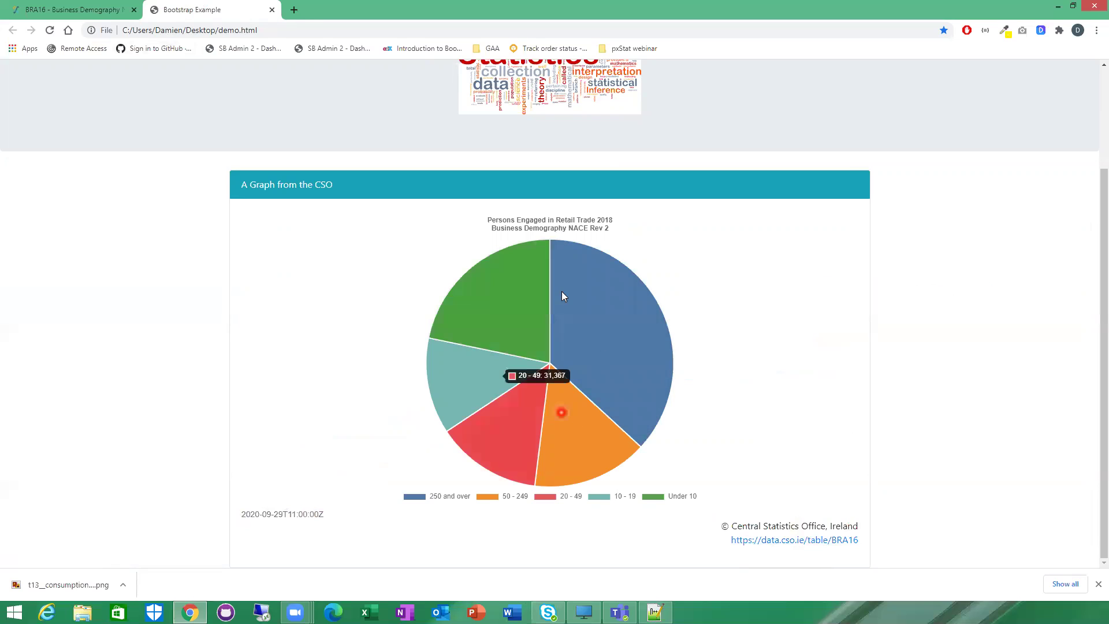
mouse_move(485, 302)
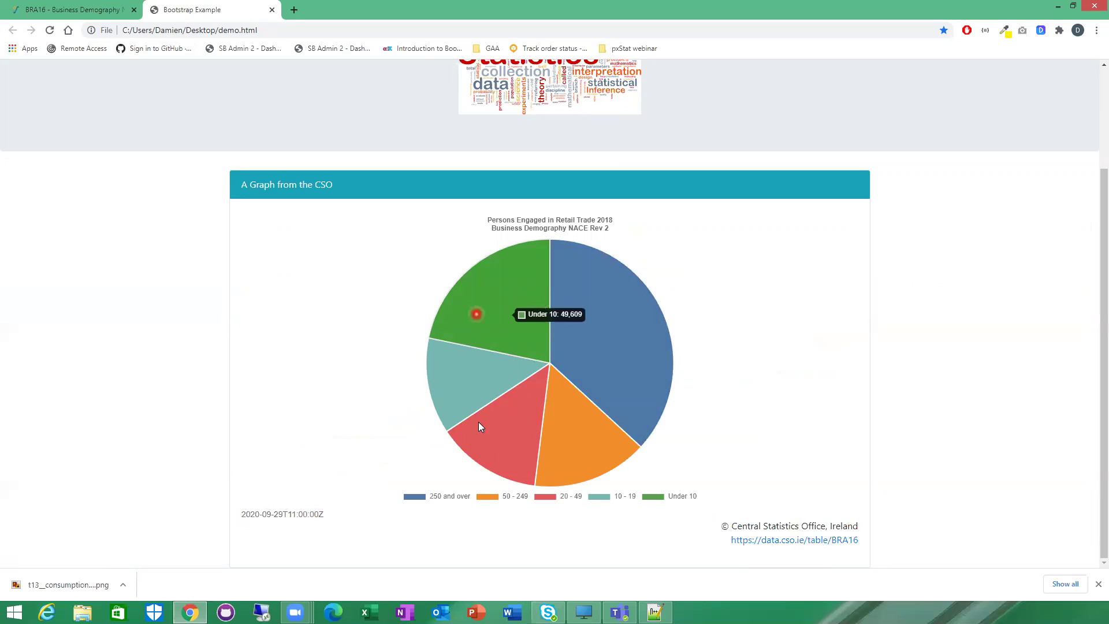
mouse_move(443, 372)
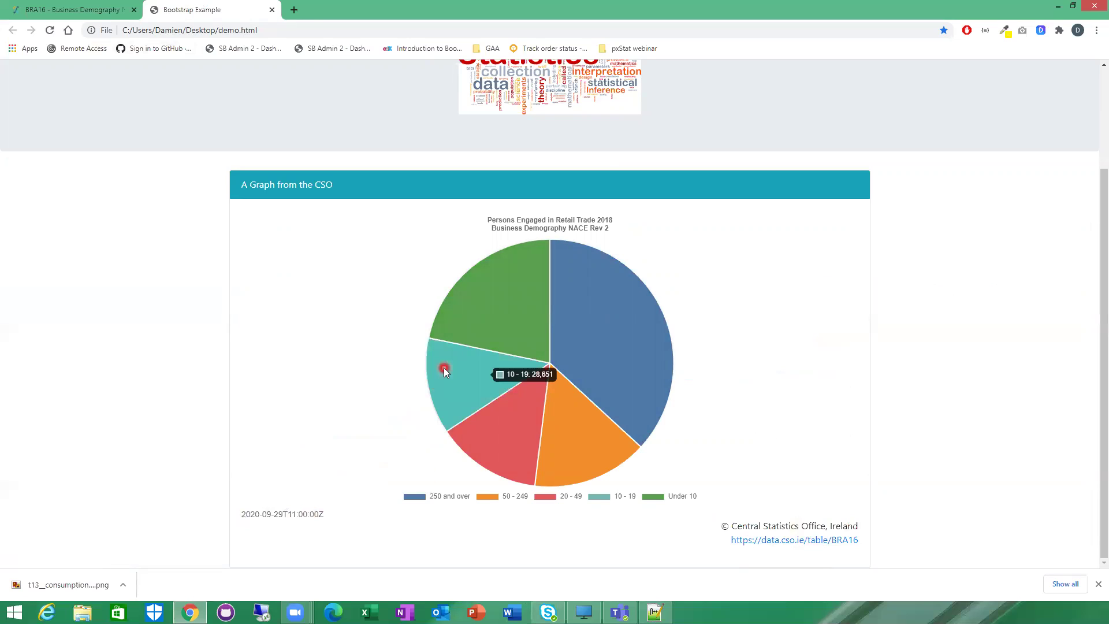
mouse_move(505, 323)
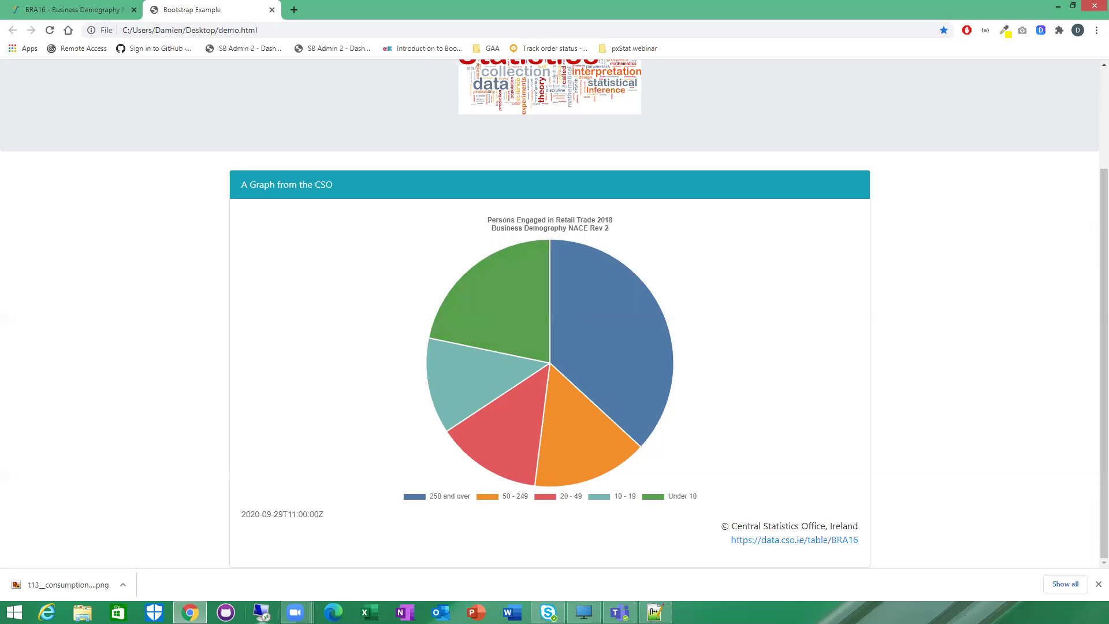
Step: Return to the BRA16 - Business Demography tab and scroll back up to the Pie series settings
click(53, 10)
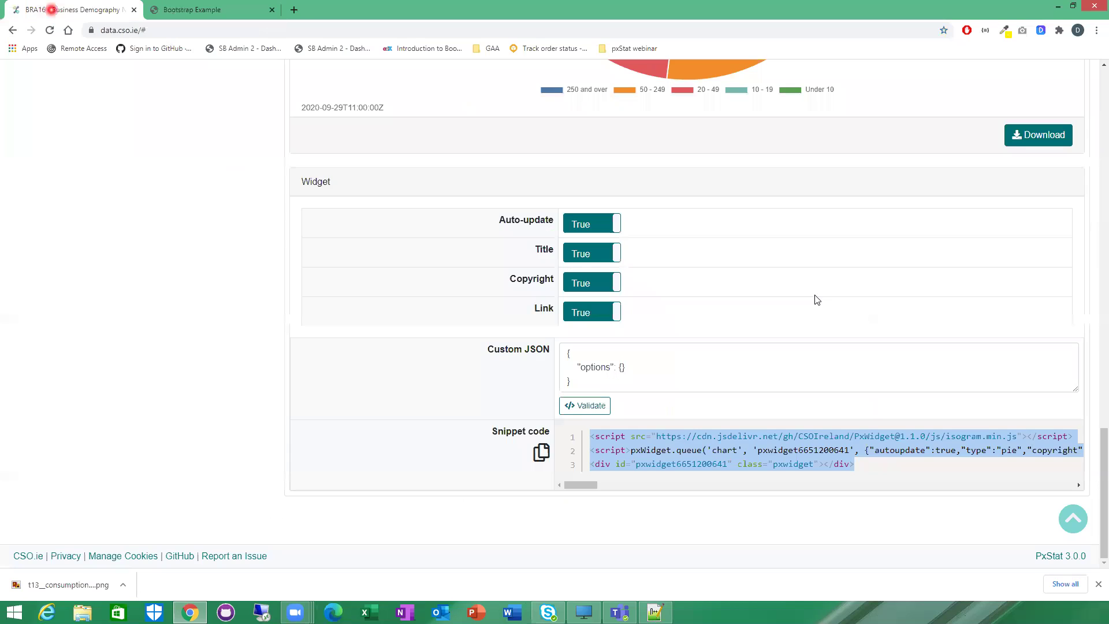
scroll(814, 296, up, 5)
scroll(813, 296, up, 1)
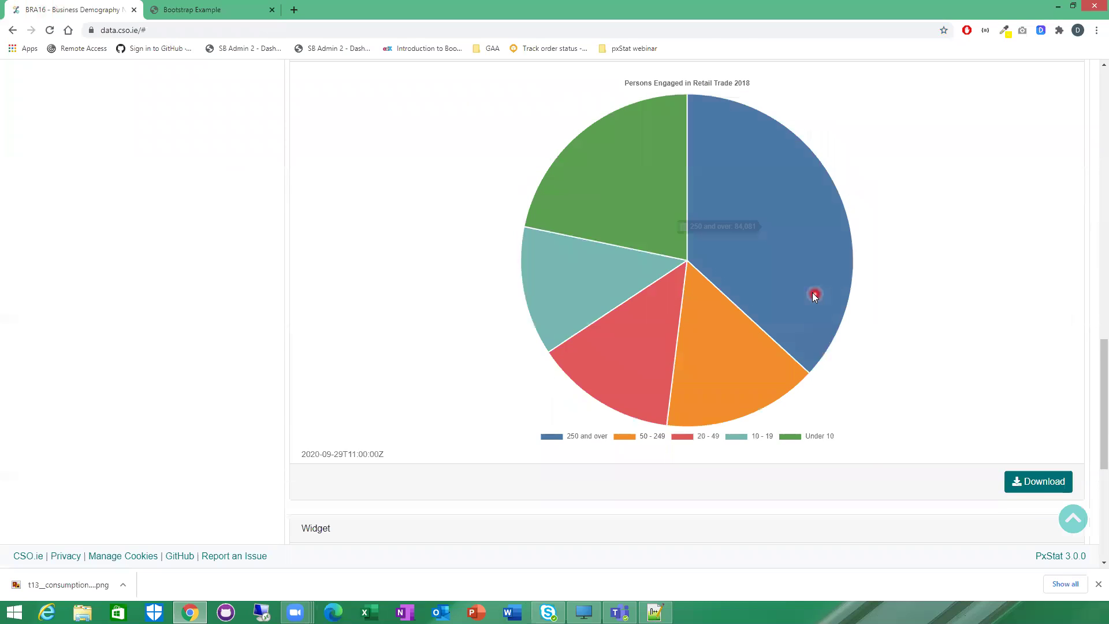
scroll(781, 284, up, 5)
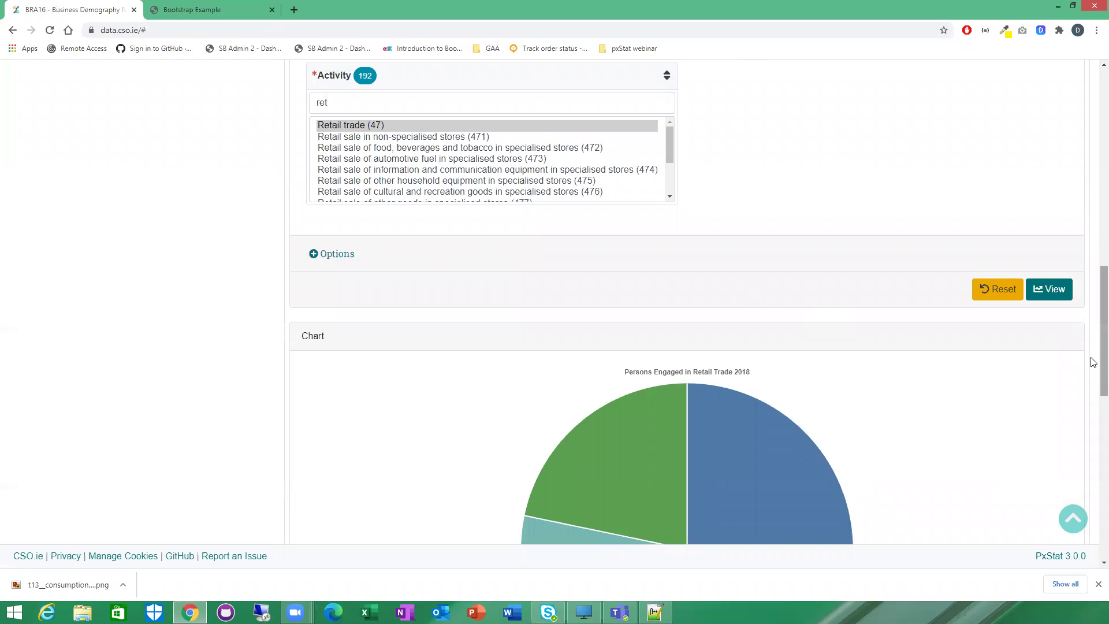
scroll(1093, 249, up, 8)
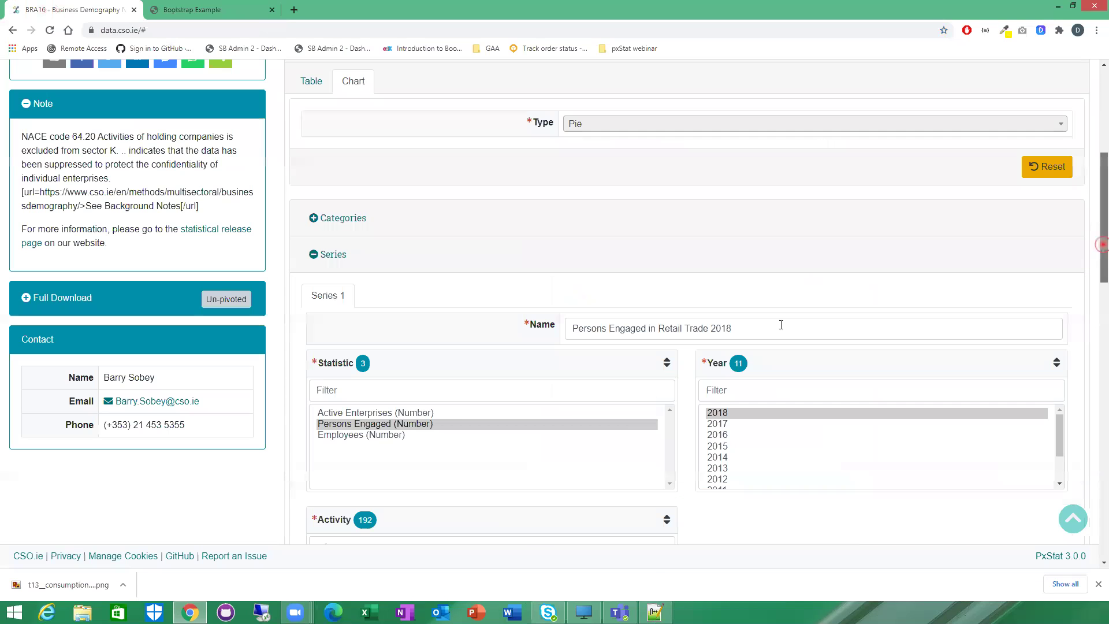